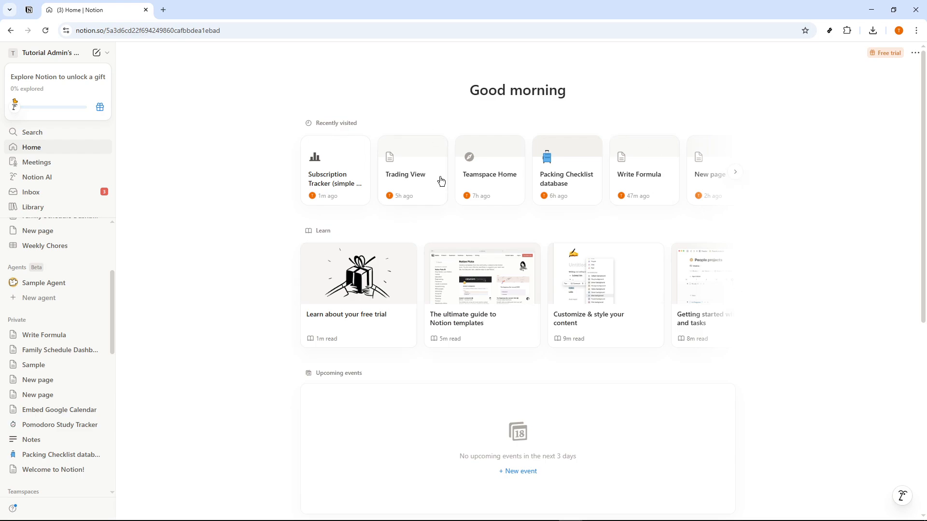
Create a new private page titled "Recurring Tasks"
click(95, 55)
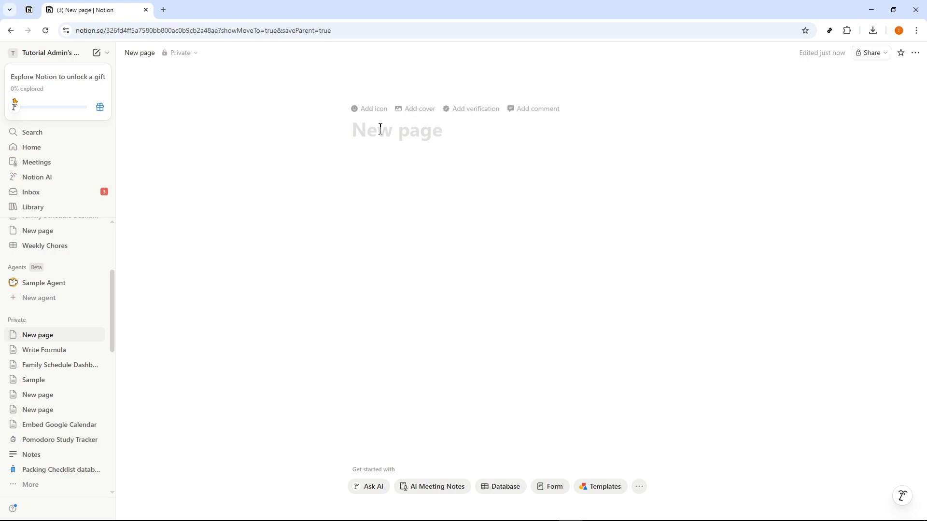
text(R)
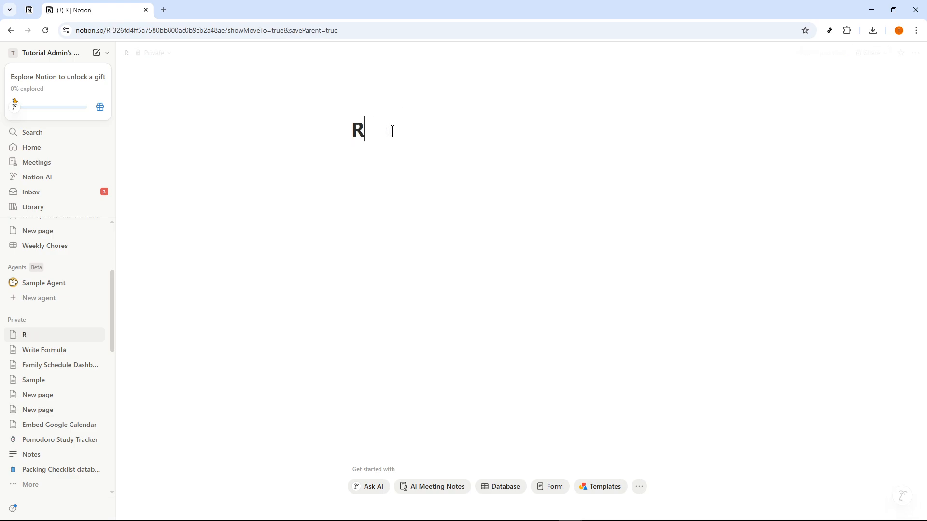
text(ecurrin)
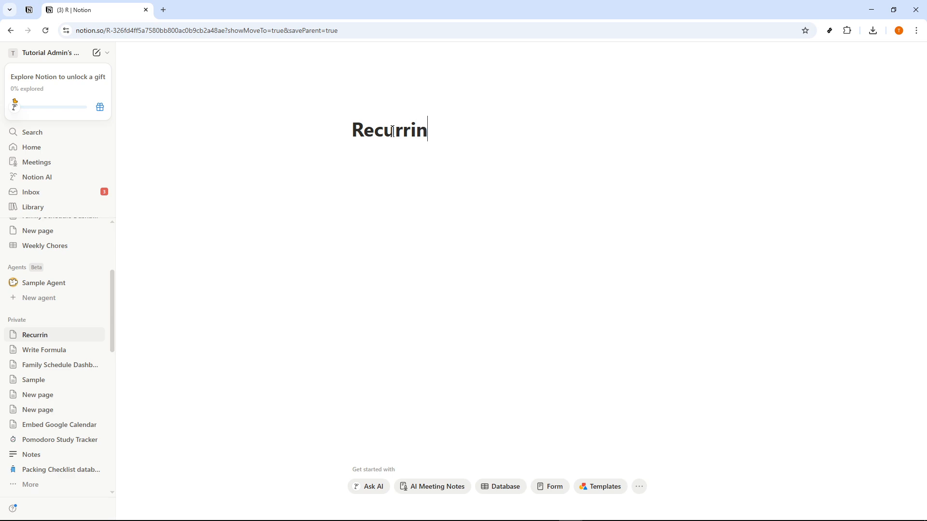
text(g Tasks)
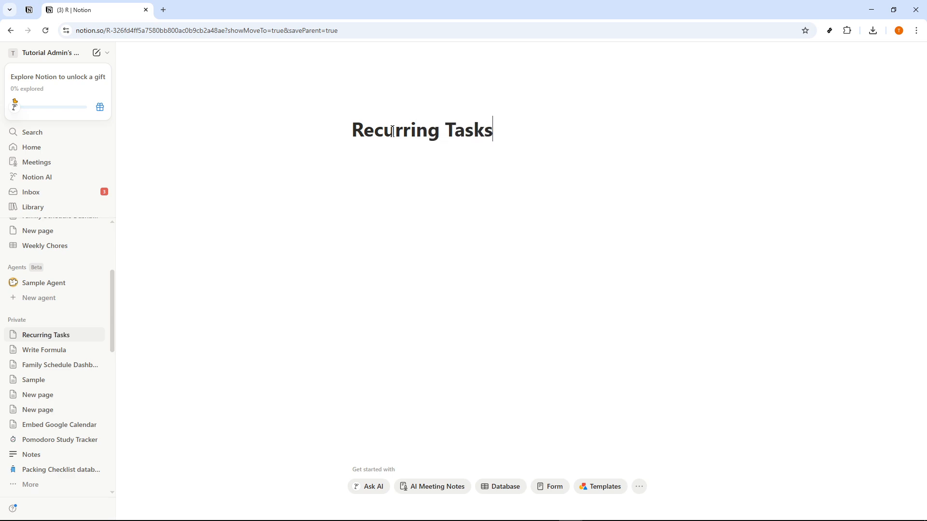
Insert a new table view database in the page body and name it "Sample"
click(403, 180)
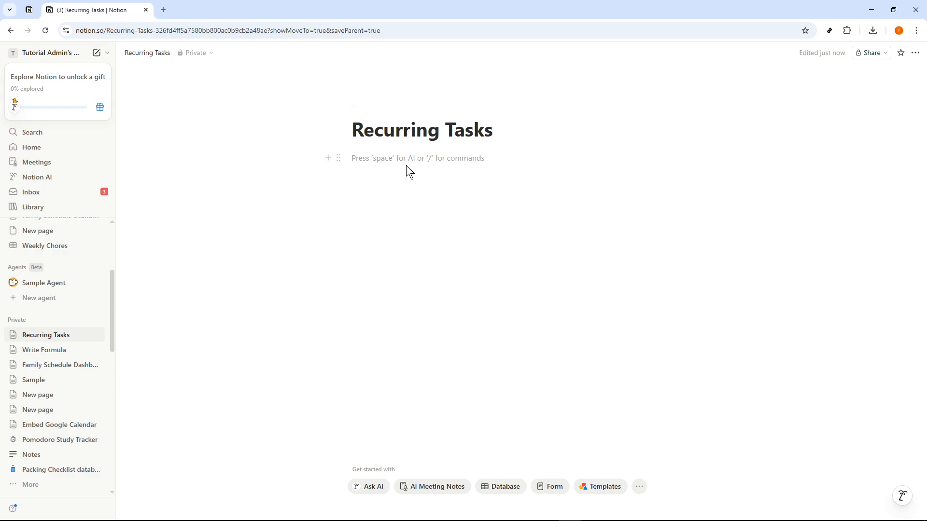
text(/)
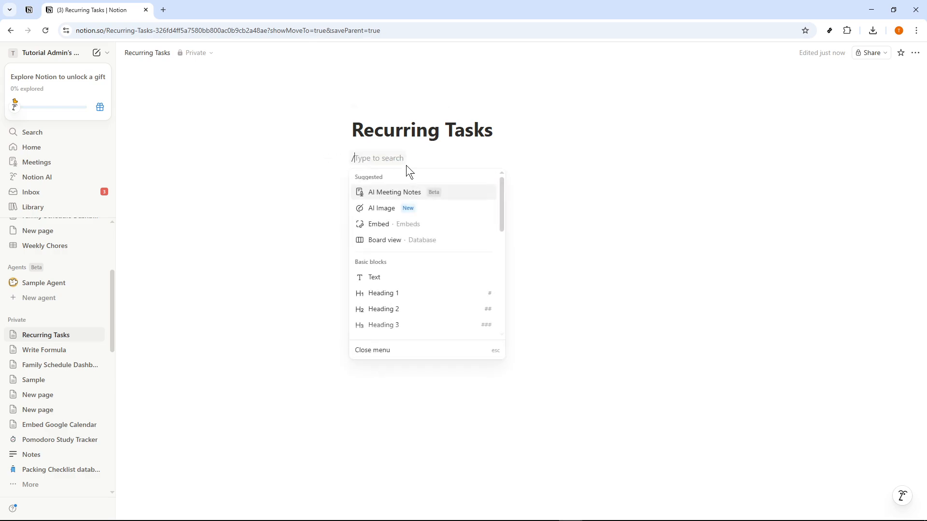
text(table)
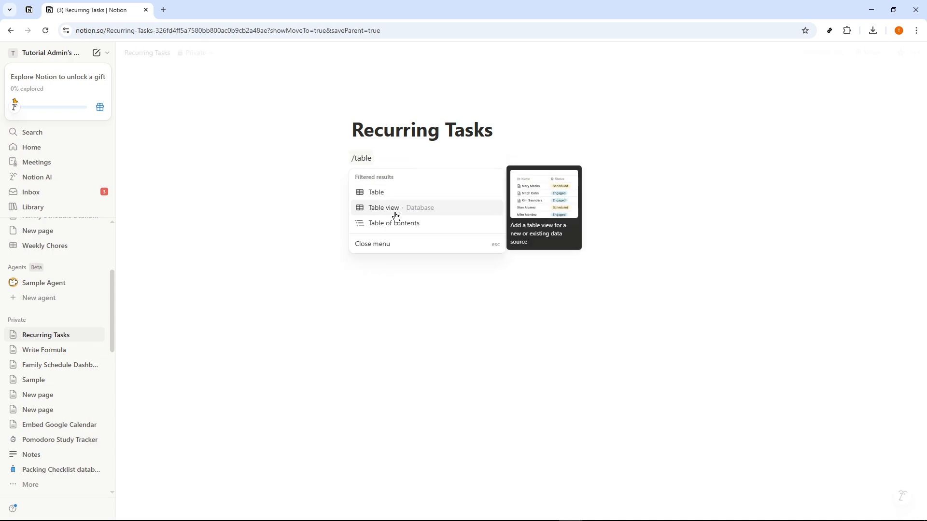
click(396, 215)
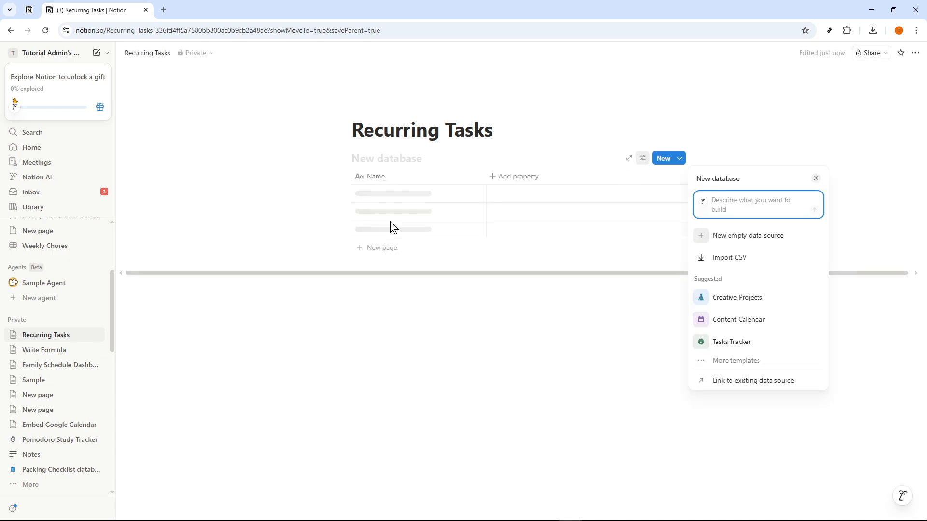
click(395, 158)
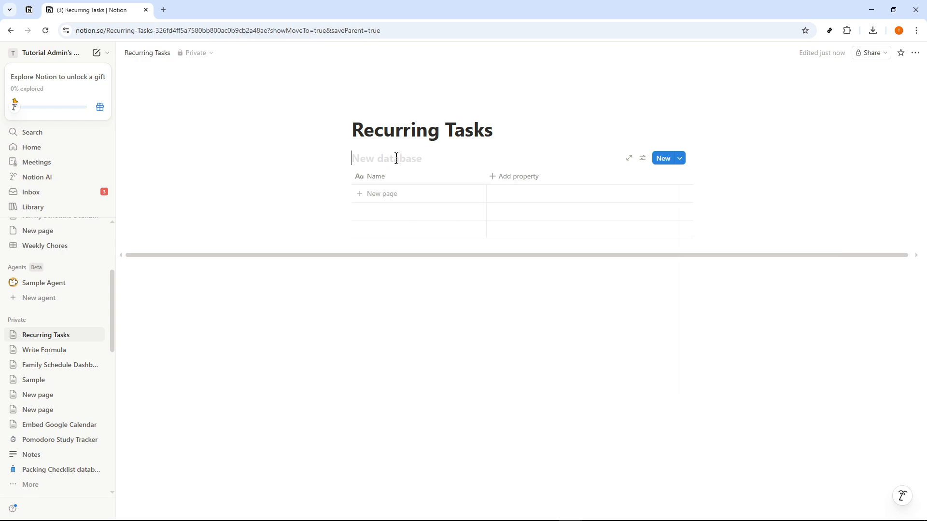
text(Sample)
Rename the Sample database's Name property to "Tasks"
click(399, 176)
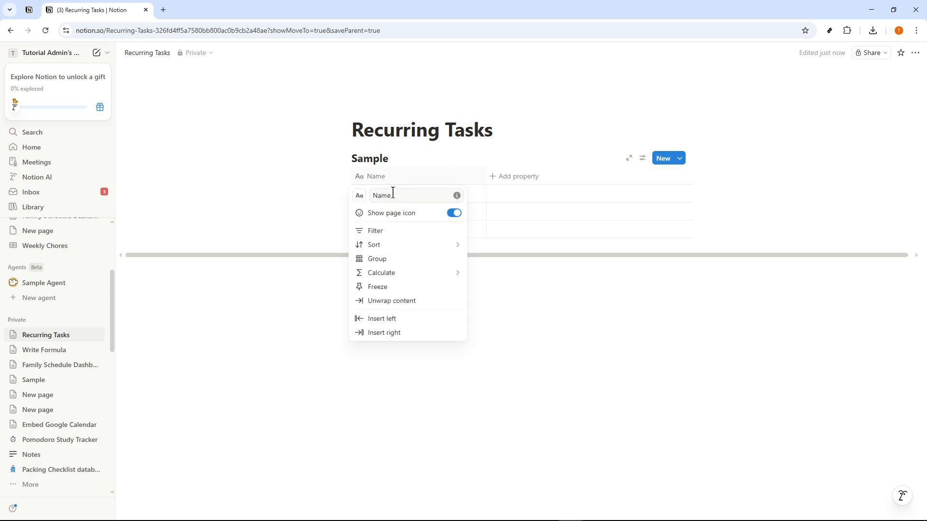
click(398, 195)
key(BackSpace)
key(BackSpace)
key(BackSpace)
key(BackSpace)
text(T)
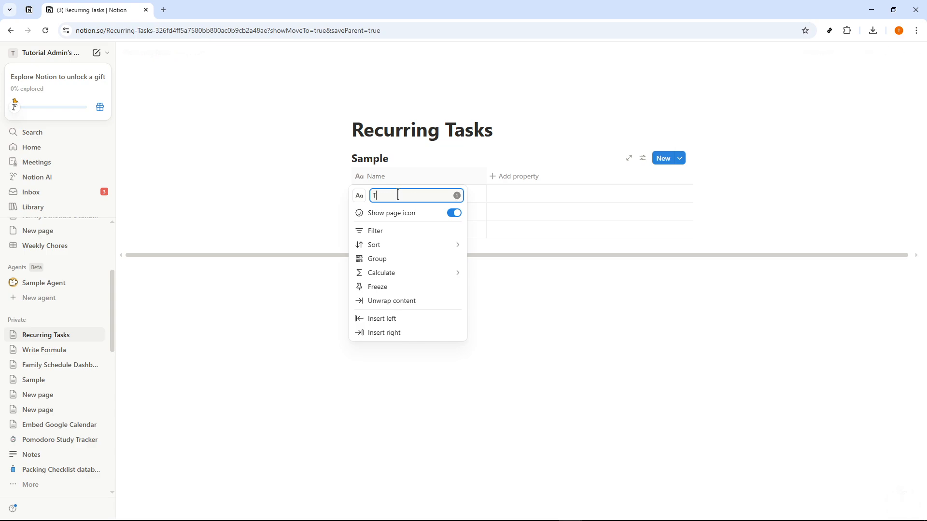
text(asks)
click(300, 236)
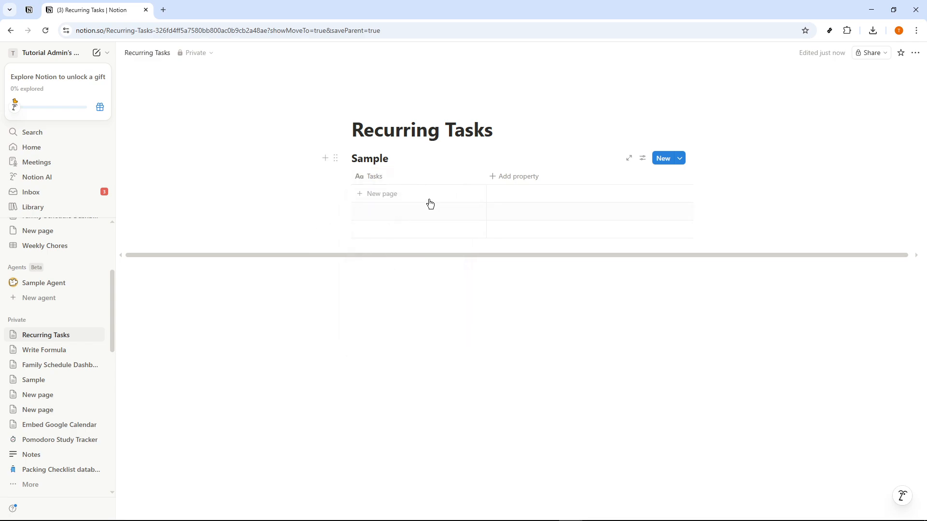
Add a Date property to the Sample database and look at its property editing options
click(513, 185)
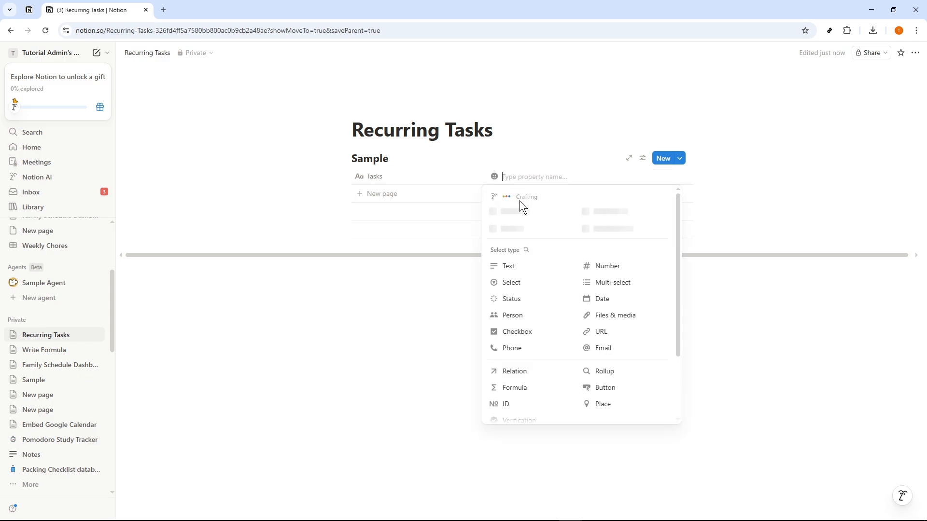
click(598, 300)
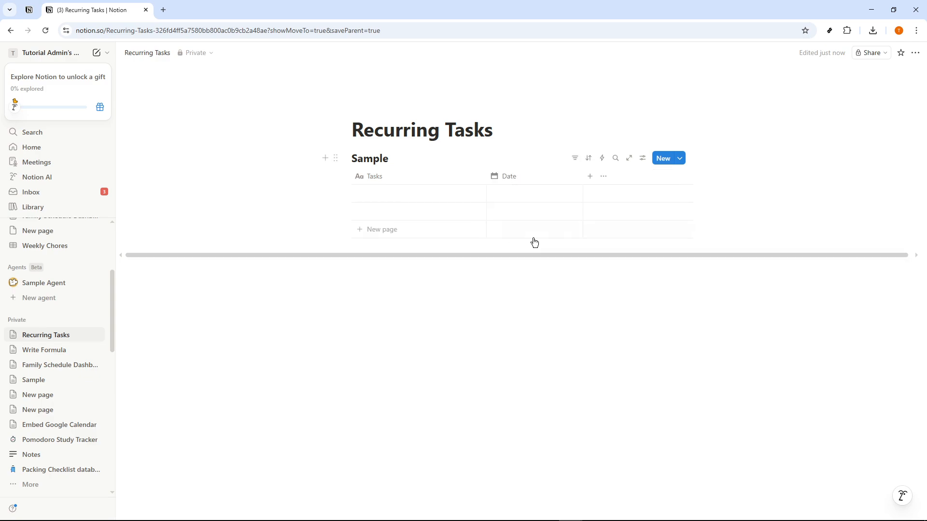
click(520, 178)
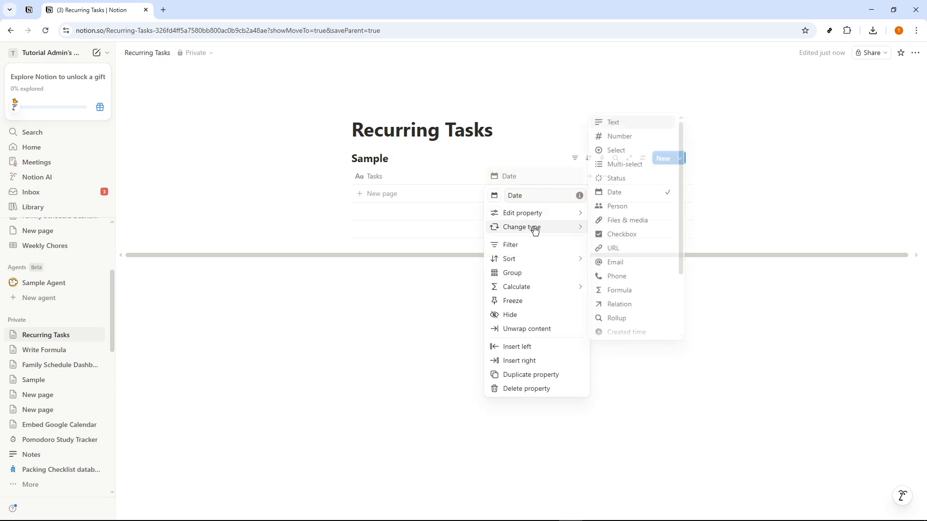
mouse_move(531, 217)
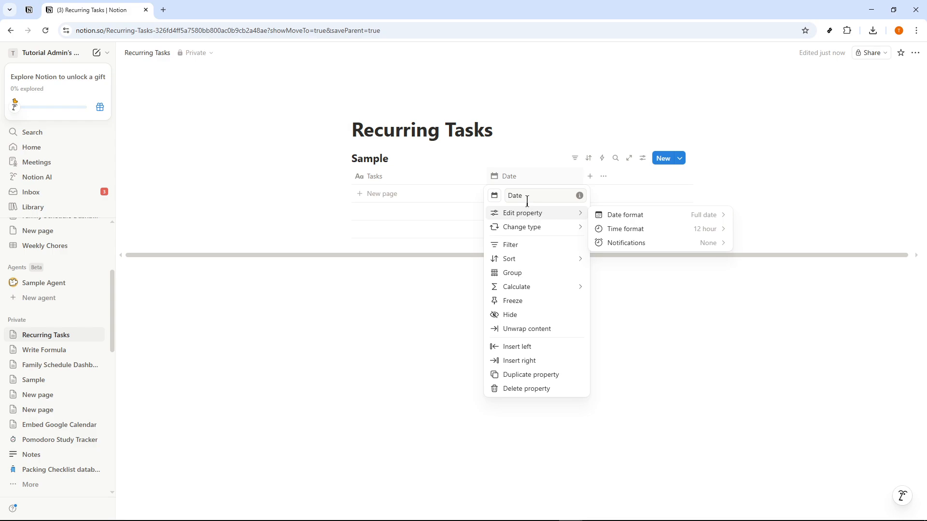
click(633, 332)
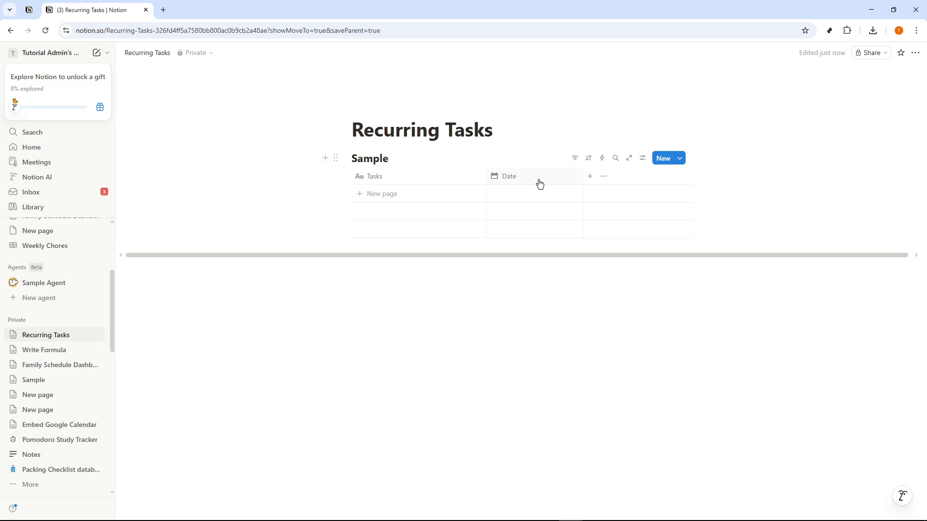
Create a new template for the Sample database and title it "Morning Routine"
click(682, 160)
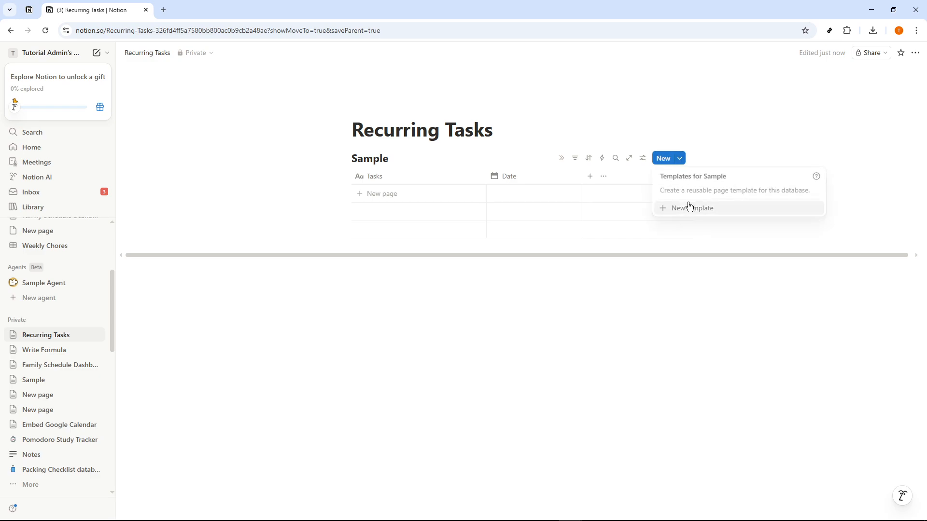
click(708, 209)
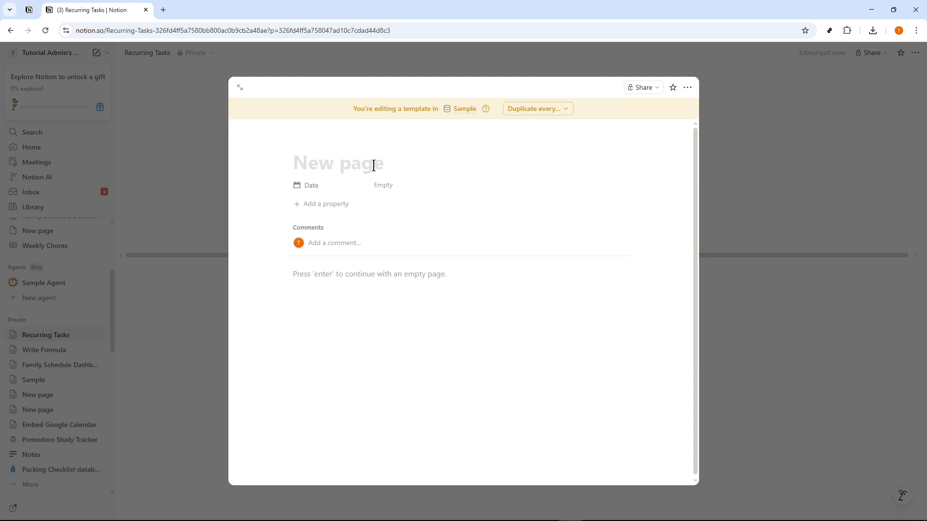
text(Morning Routine)
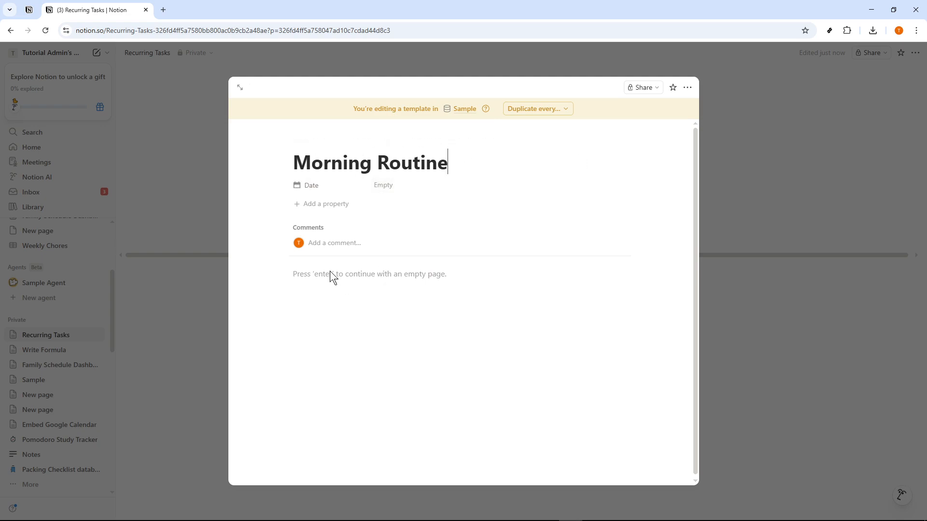
Add a to-do checklist to the template body with the items Sample, Task, Tutorial and Admin
click(369, 276)
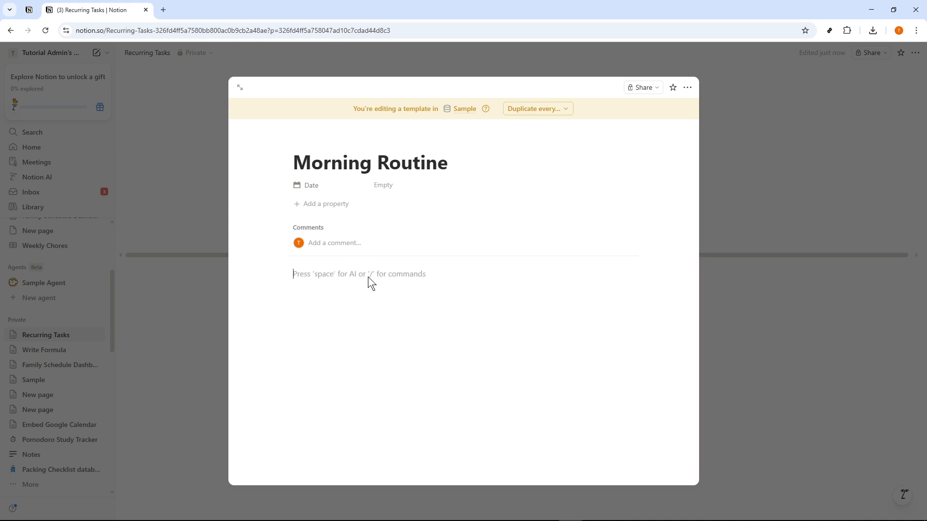
text([])
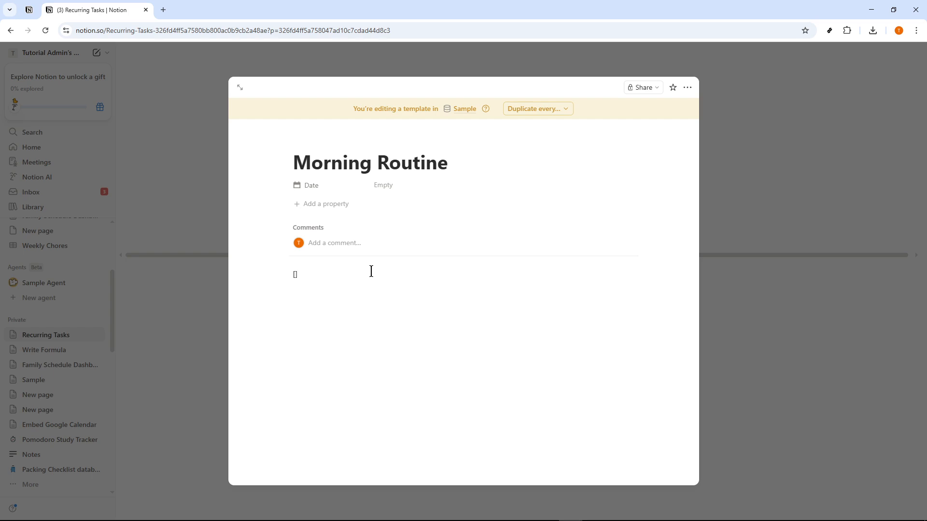
key(space)
text(Sample)
key(Return)
text(Task)
key(Return)
text(Tutorial)
key(Return)
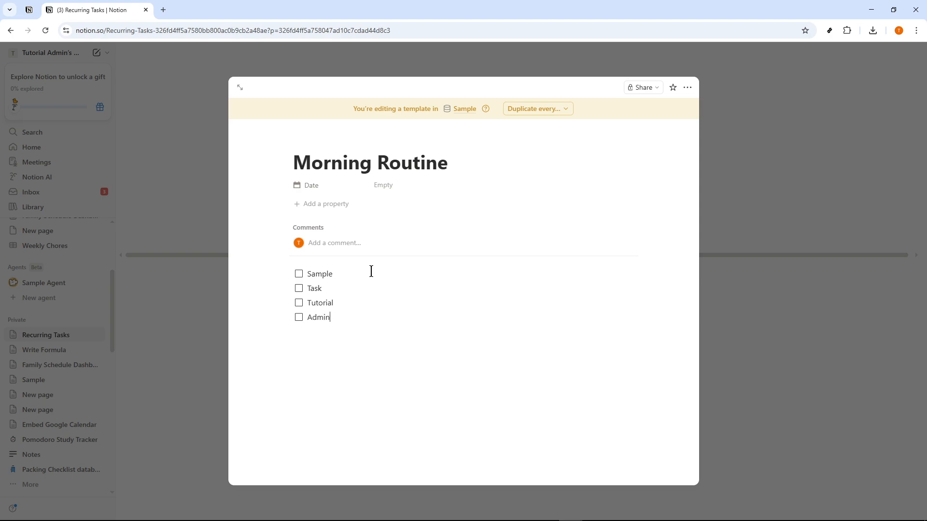
key(Return)
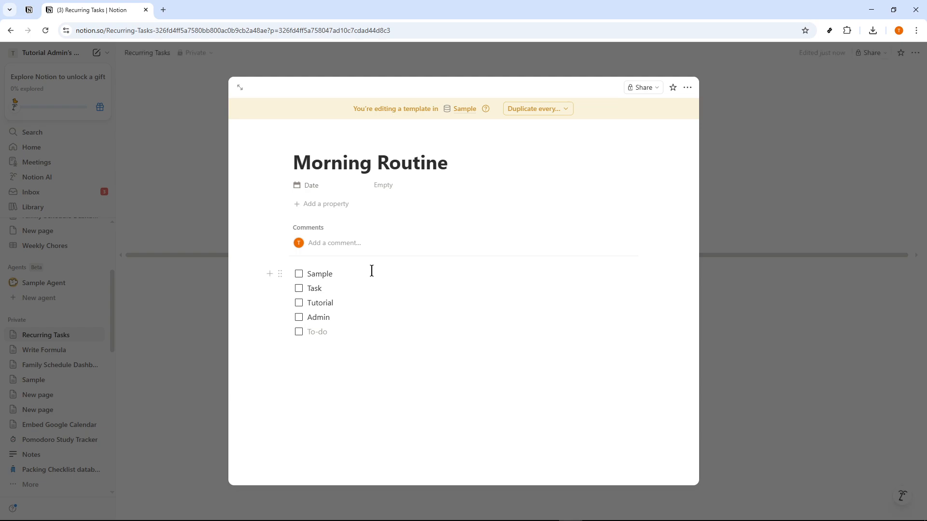
key(BackSpace)
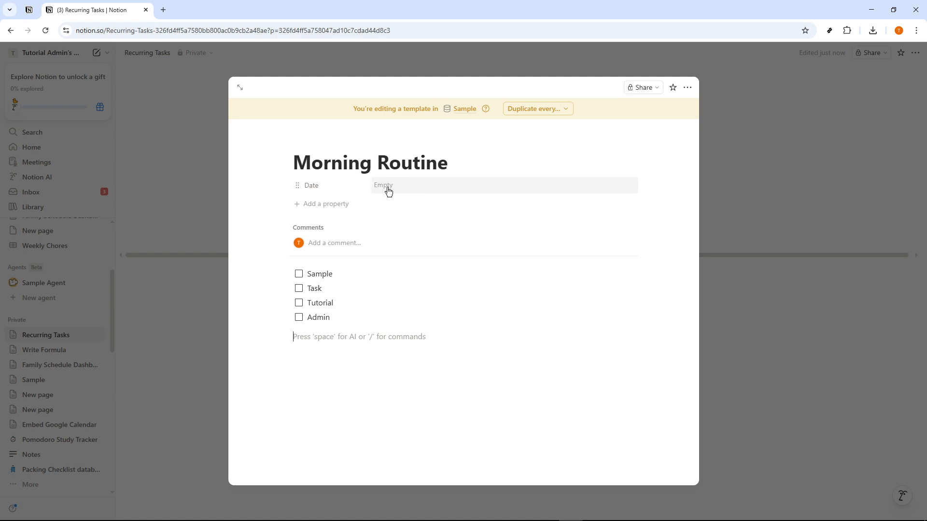
Set the template's Date to Now, the time when duplicated, and close the template
click(388, 188)
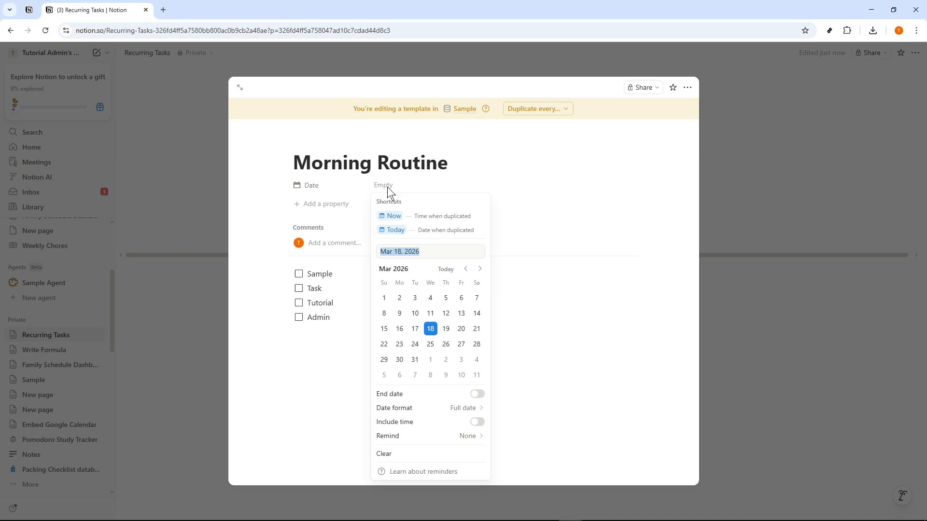
click(395, 217)
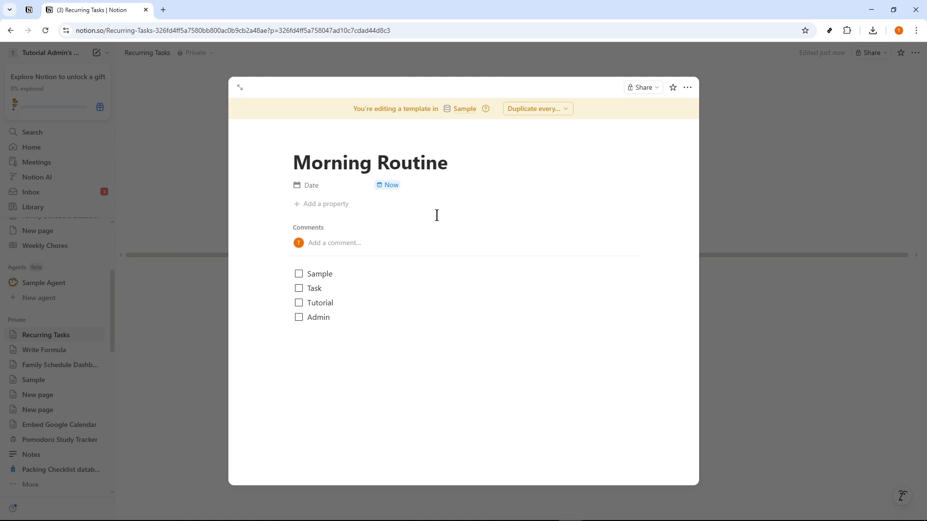
click(399, 186)
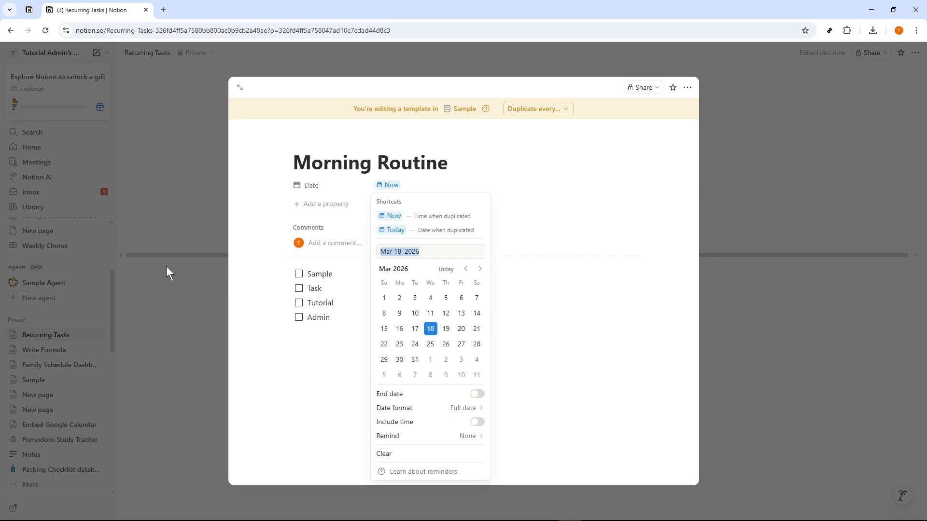
click(174, 288)
click(173, 289)
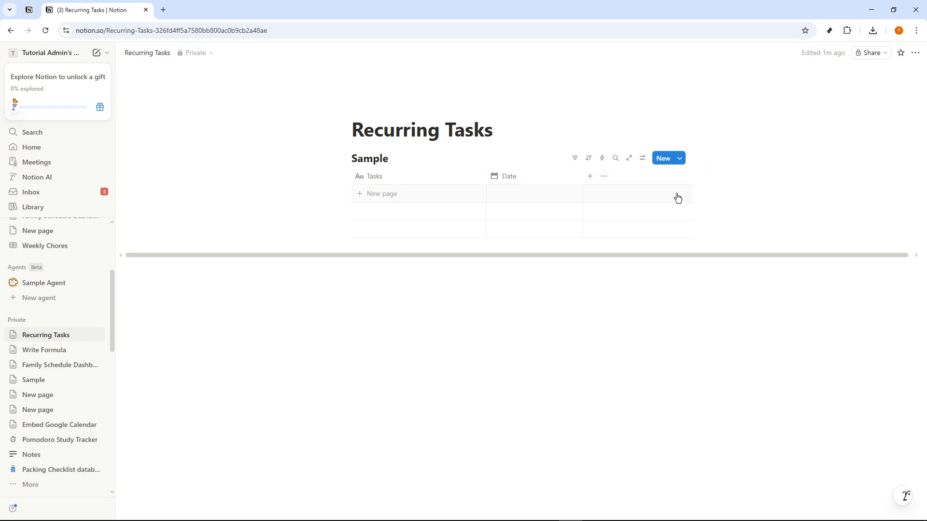
Add an entry to the Sample database from the Morning Routine template and close its page preview
click(680, 160)
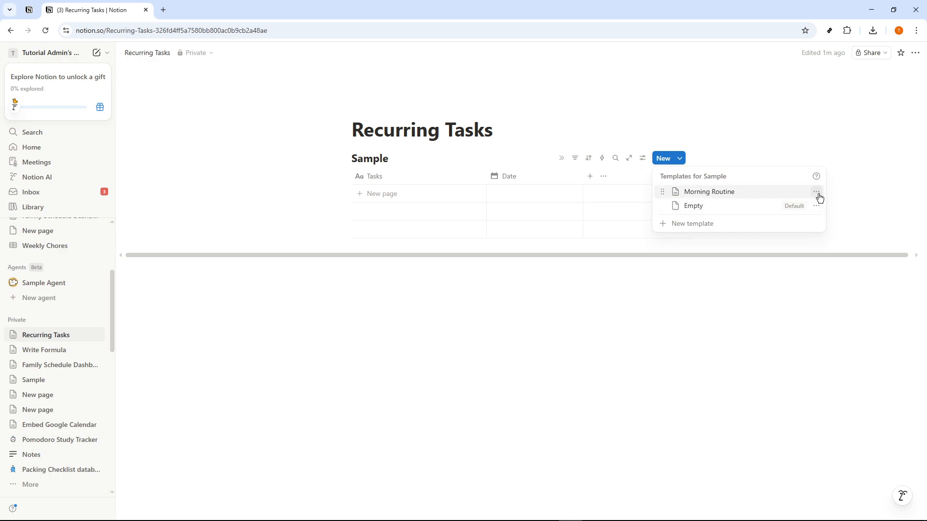
click(714, 193)
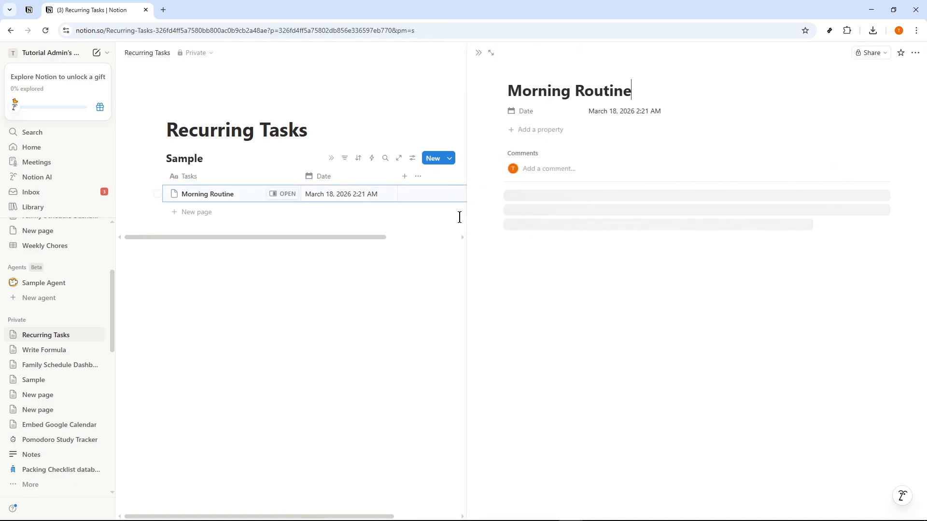
click(479, 52)
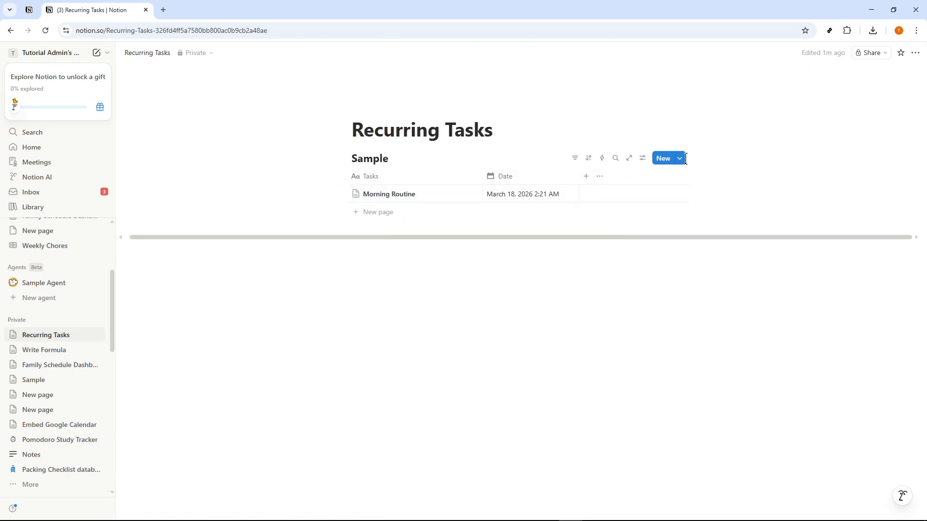
Schedule the Morning Routine template to duplicate every 1 day around midnight, starting tomorrow and never ending, and save the cadence
click(680, 159)
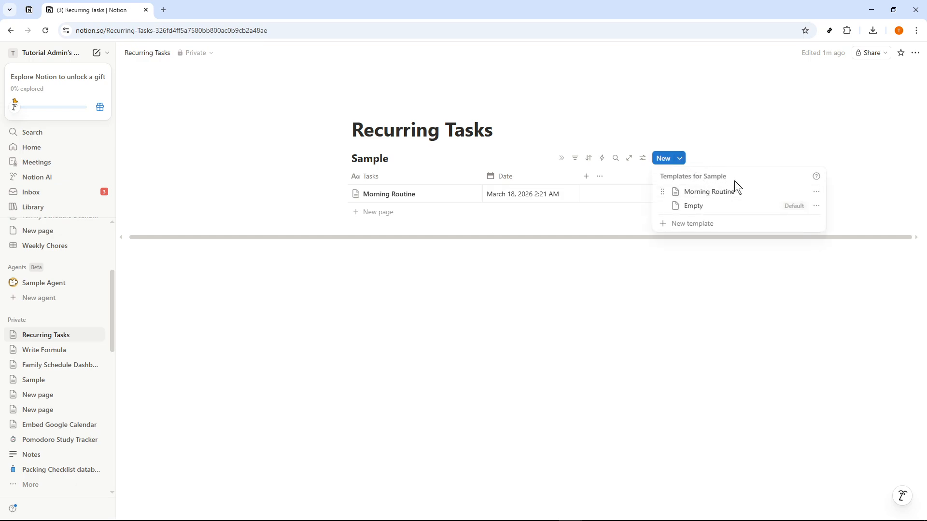
click(816, 193)
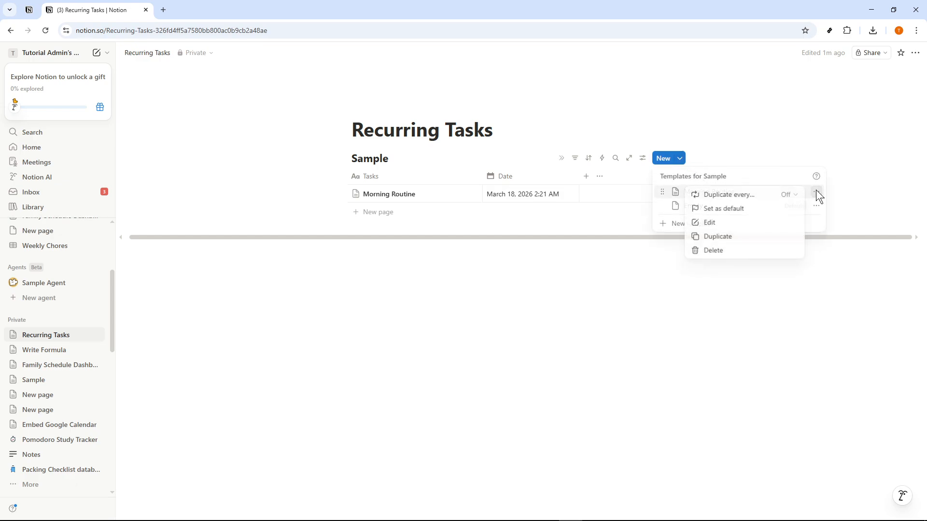
click(735, 194)
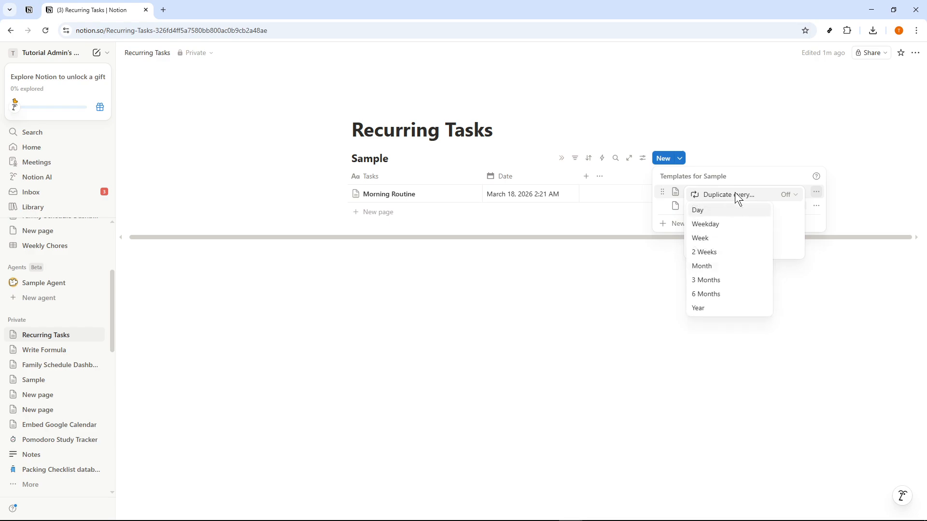
click(708, 215)
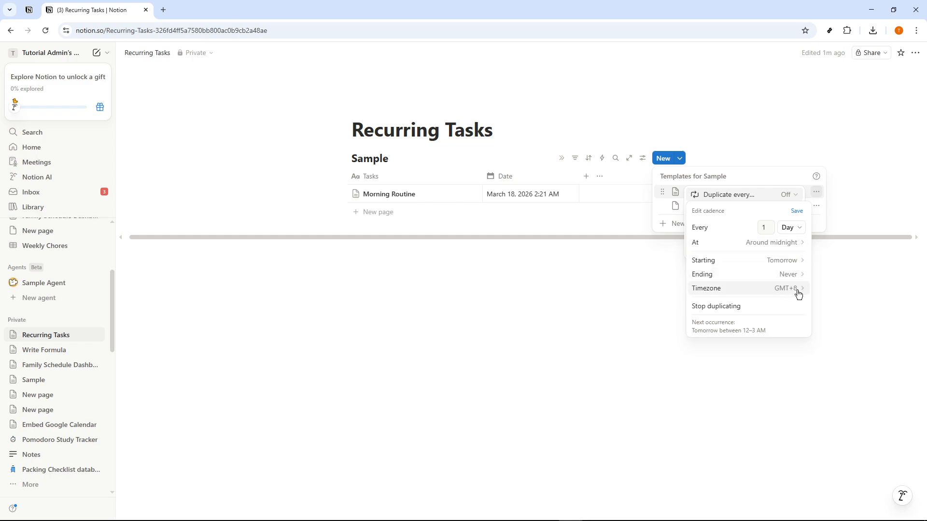
click(796, 266)
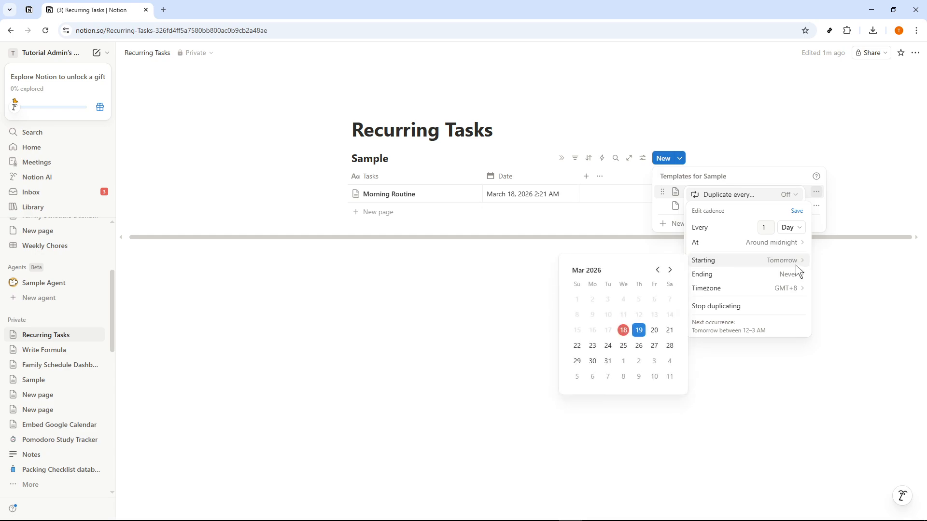
click(796, 265)
click(792, 277)
click(792, 277)
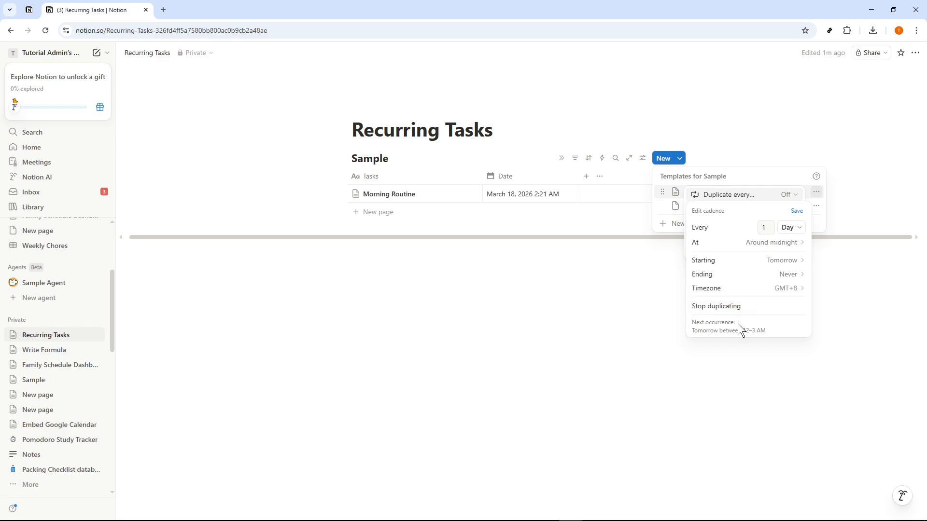
click(796, 212)
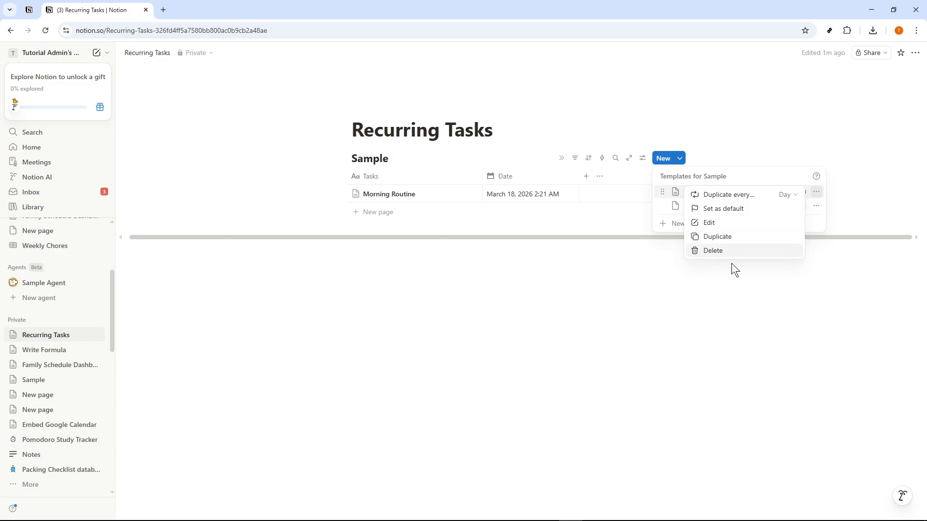
click(735, 210)
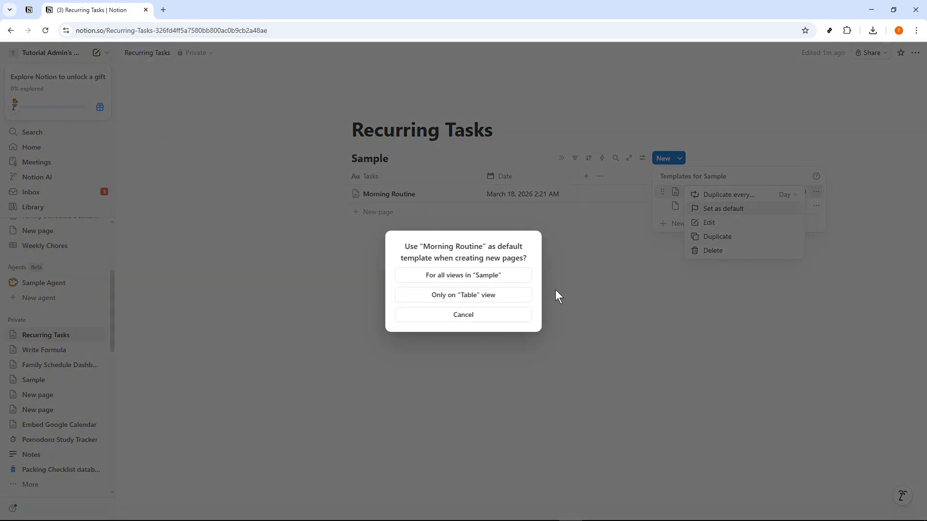
click(503, 316)
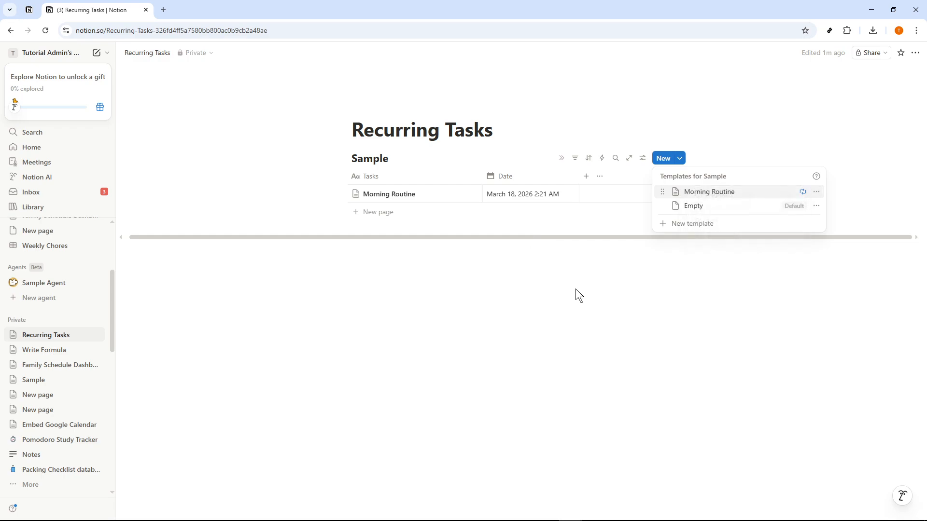
click(595, 282)
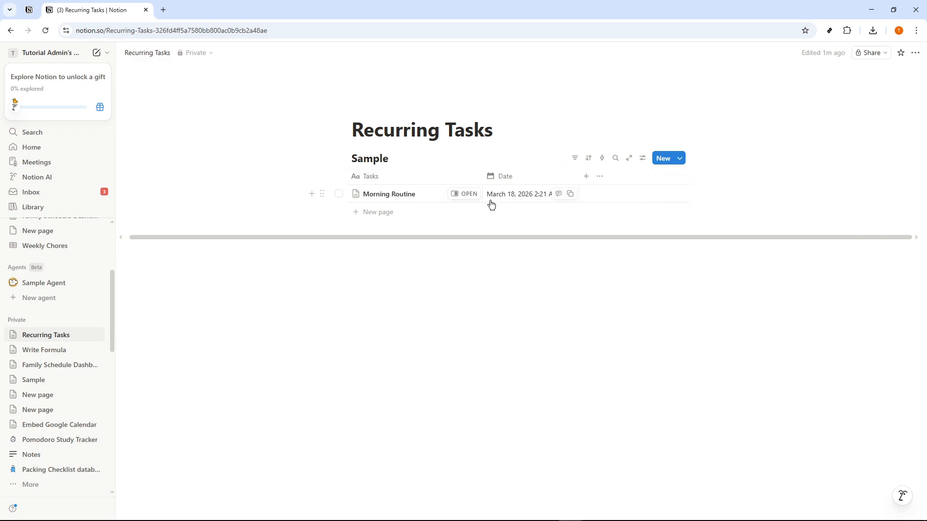
click(436, 200)
key(Escape)
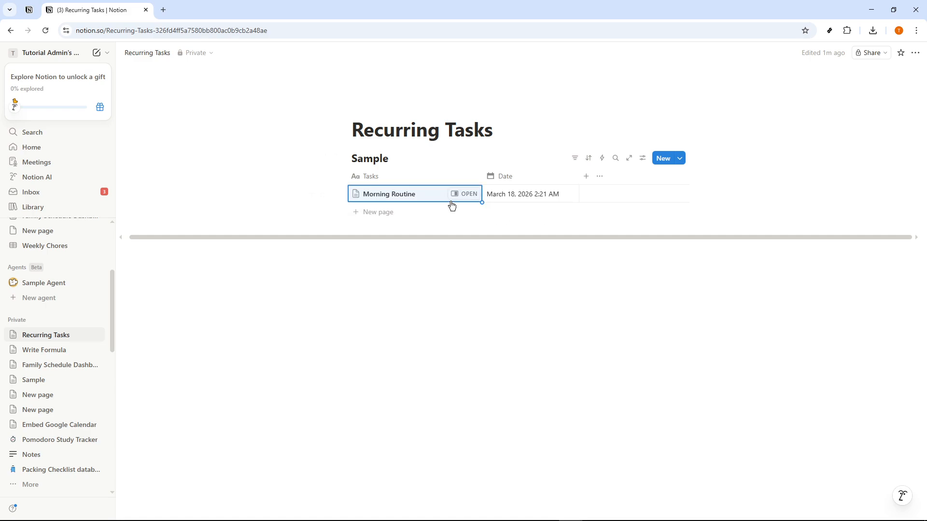
click(505, 199)
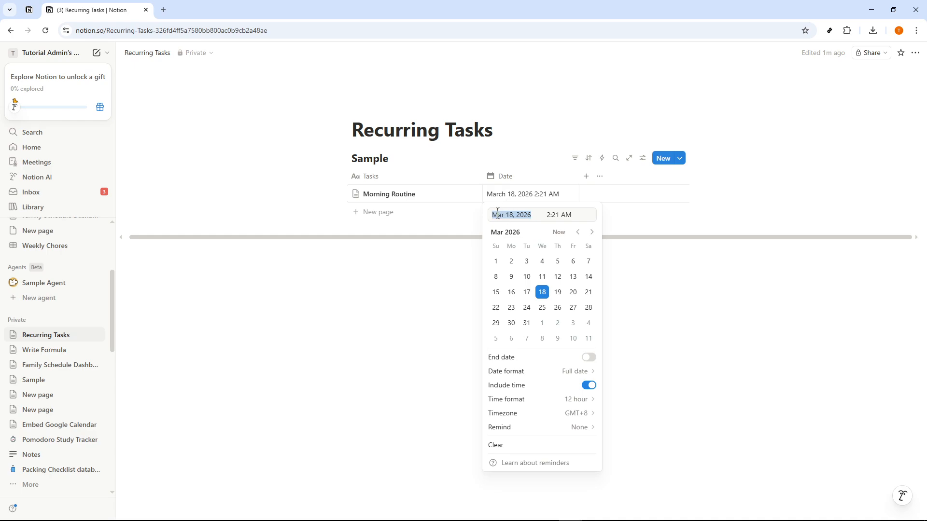
click(429, 196)
key(Escape)
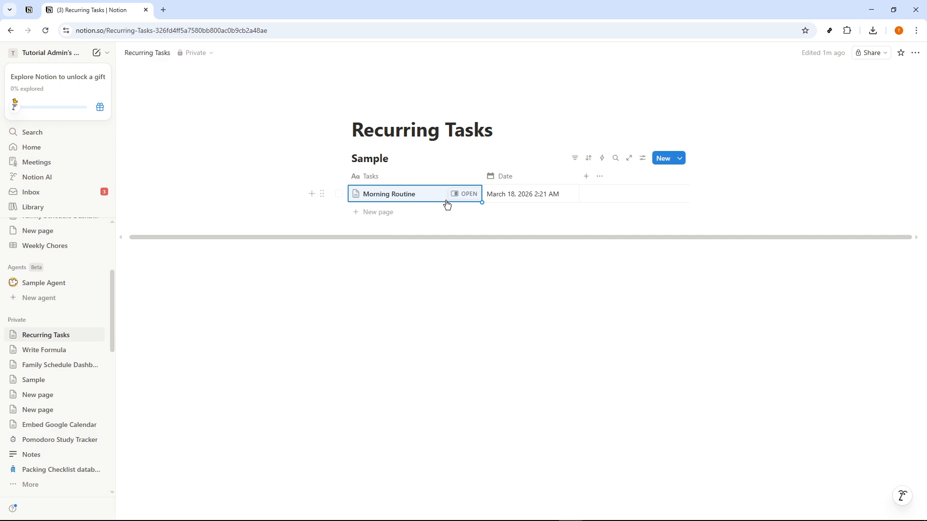
click(443, 243)
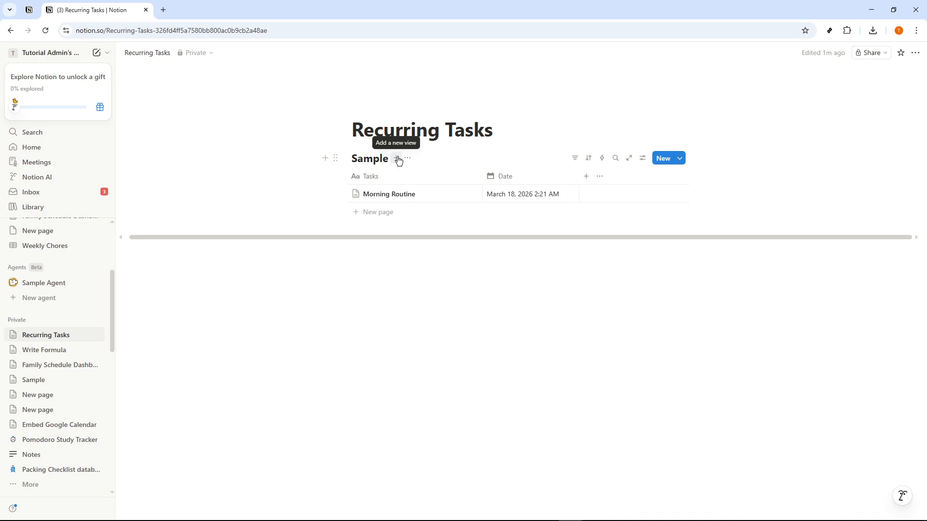
Add a Calendar view to the Sample database, then open and close the preview of its March 18 entry
click(397, 159)
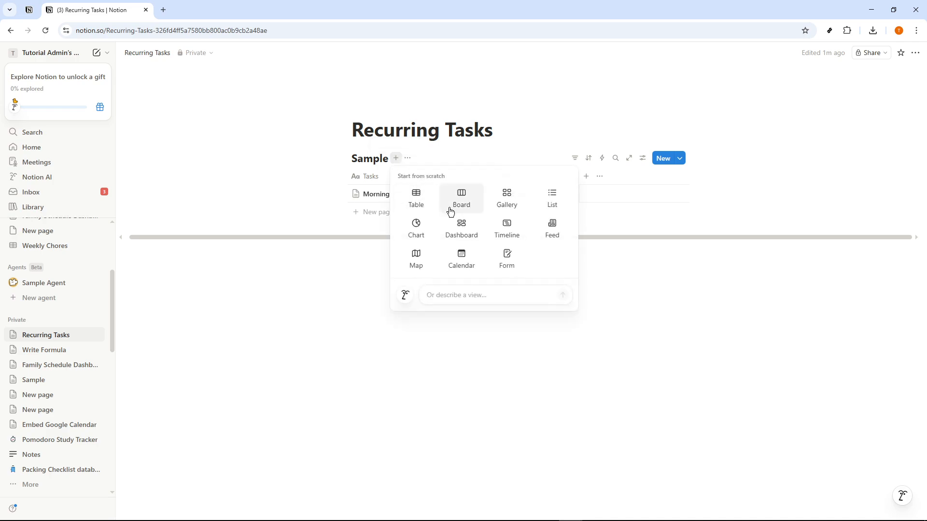
click(464, 257)
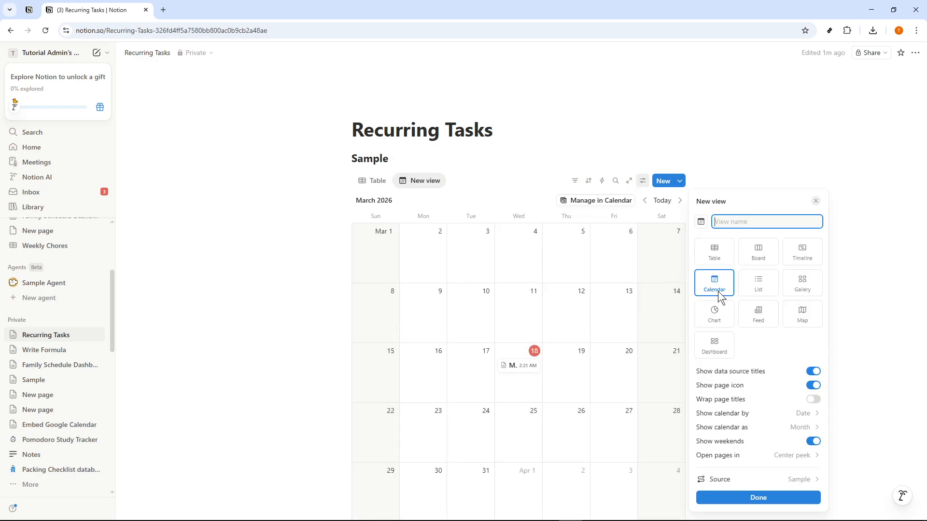
click(873, 335)
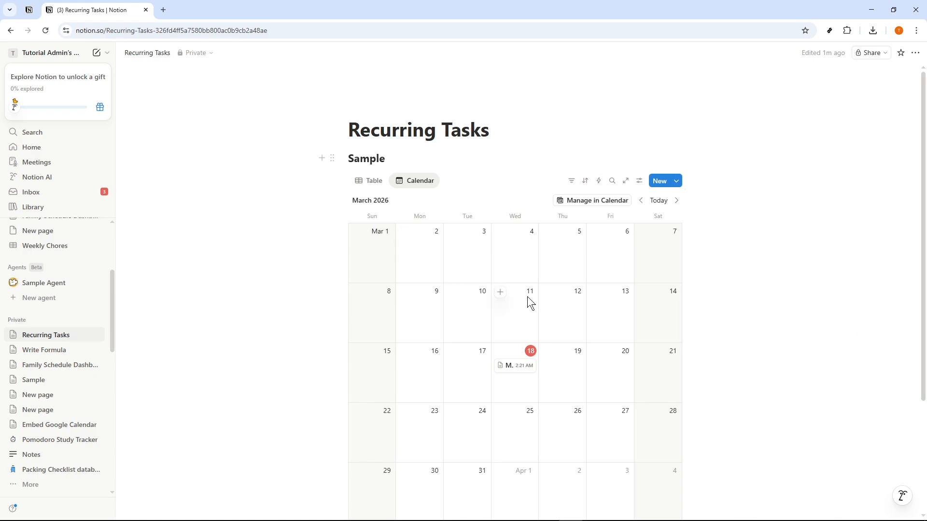
scroll(515, 346, down, 1)
click(517, 335)
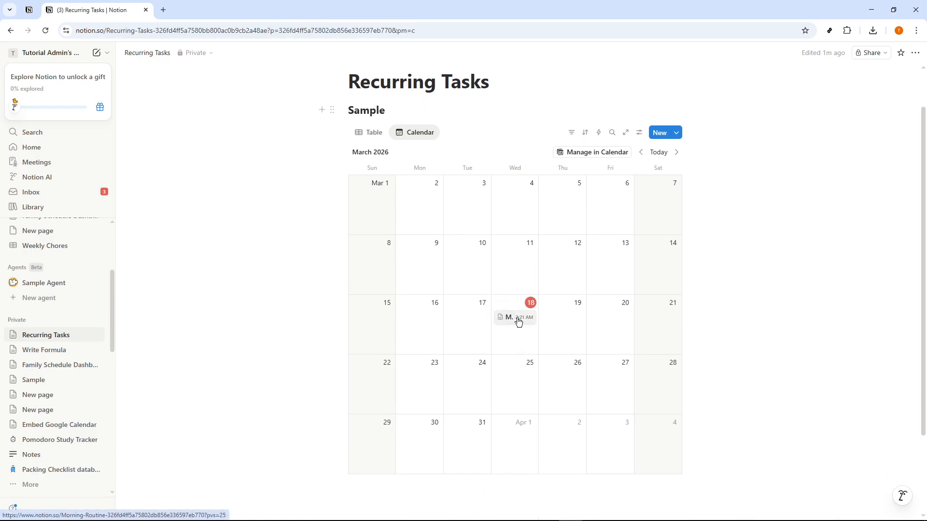
click(126, 239)
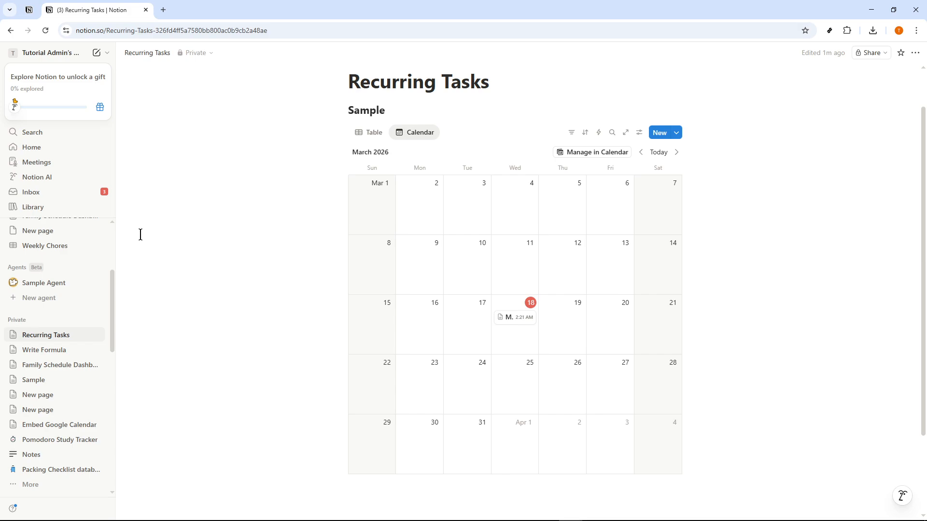
Switch the Sample database to its Table view and add a blank entry, closing the new page's preview
click(369, 133)
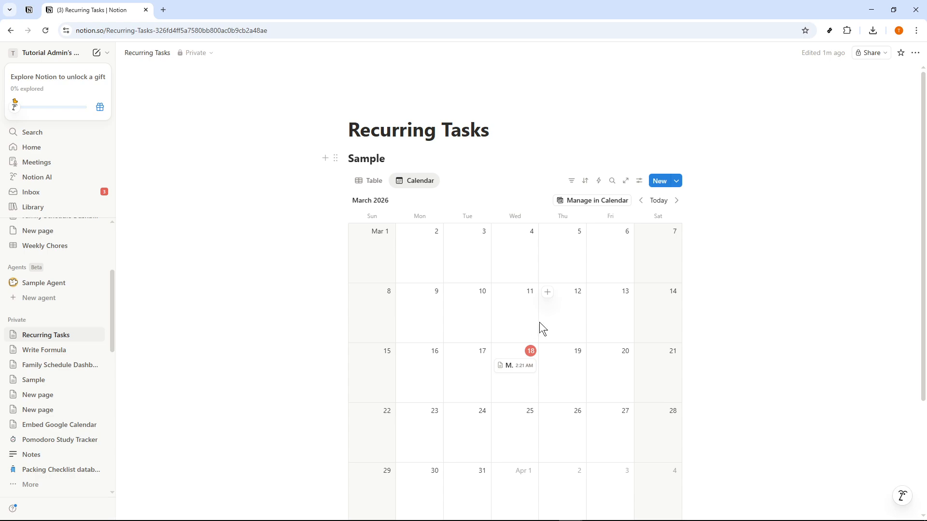
click(382, 187)
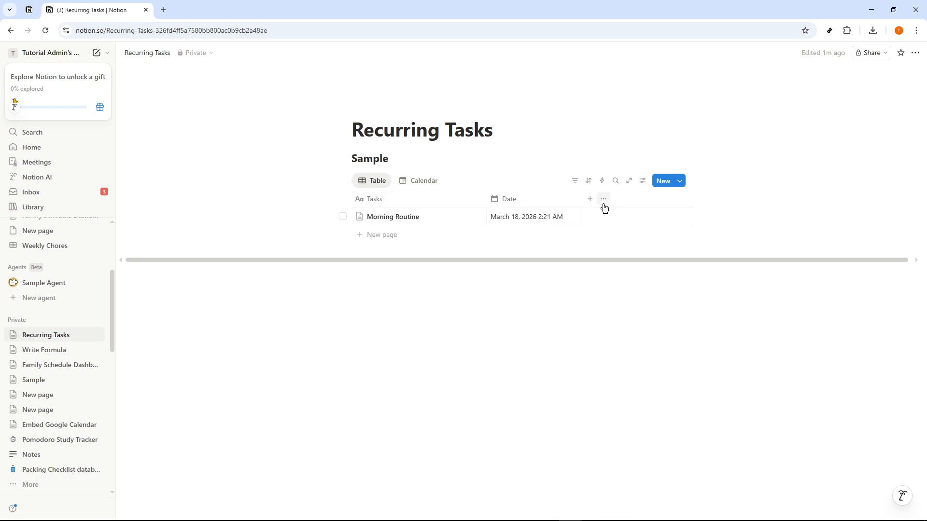
click(662, 182)
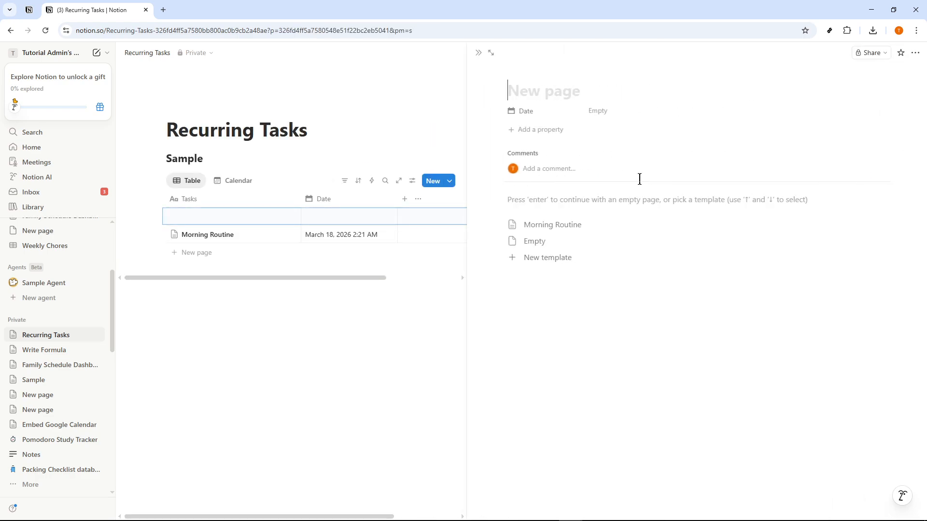
click(482, 53)
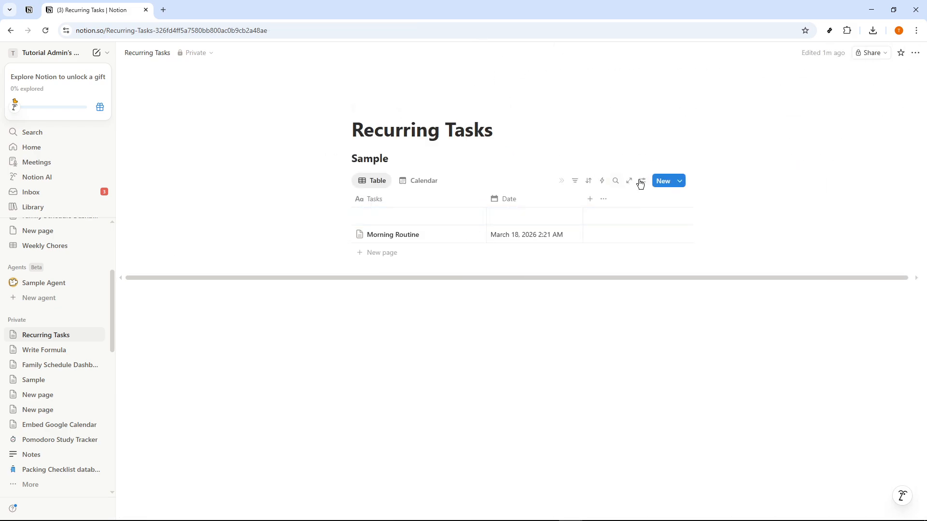
Add an entry from the Morning Routine template and check the March 18 entries in the Calendar view
click(679, 182)
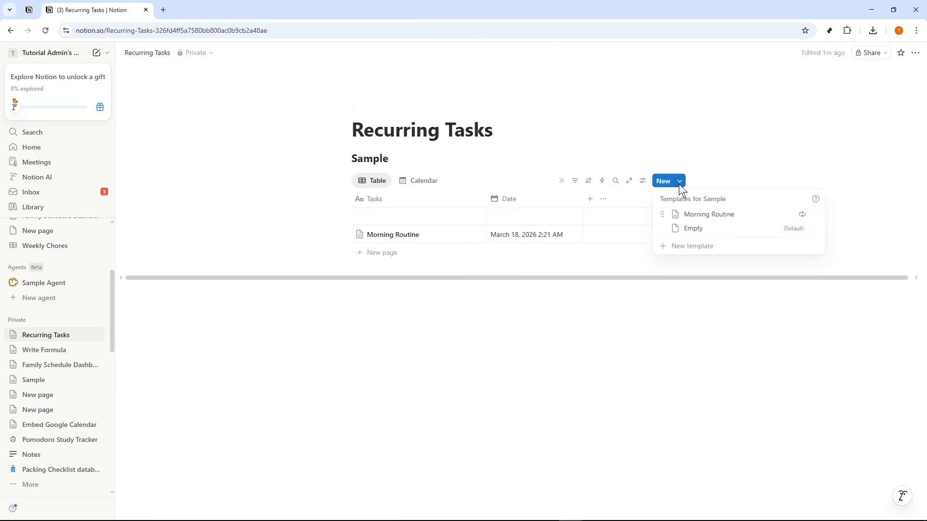
click(695, 216)
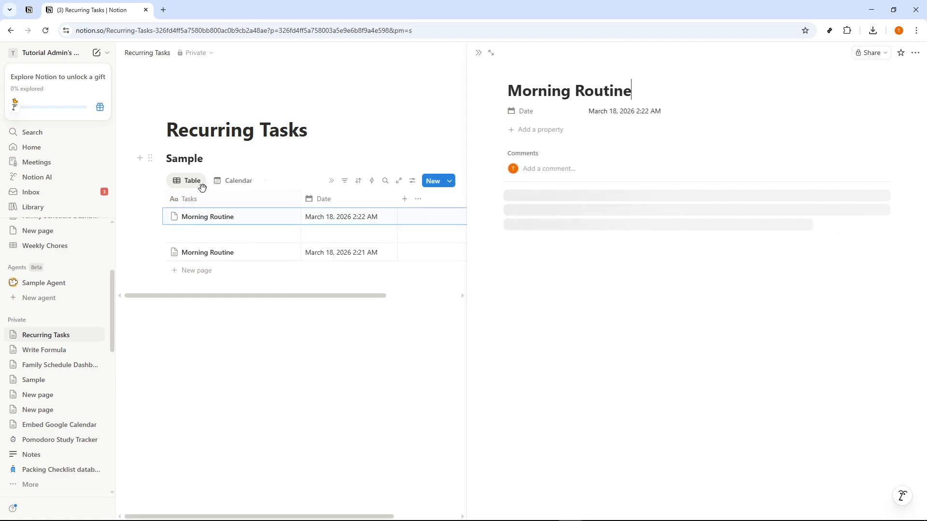
click(223, 185)
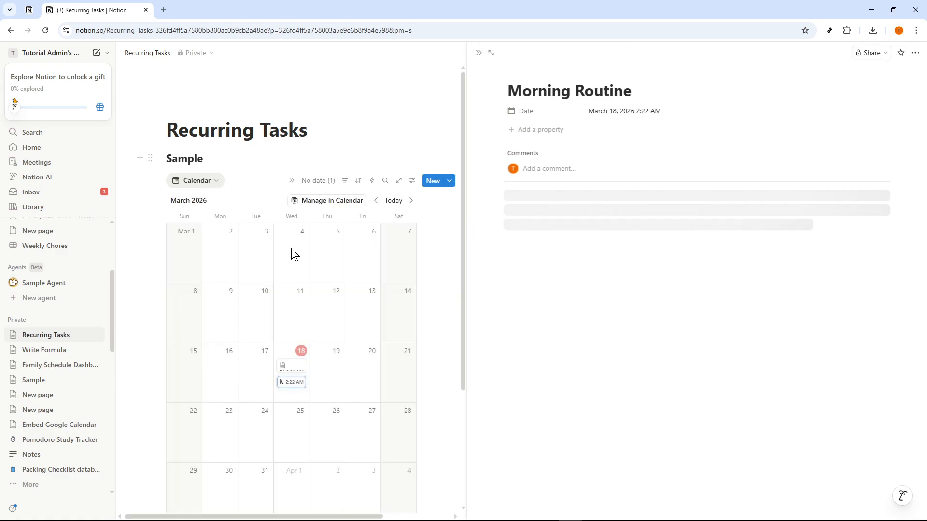
click(294, 369)
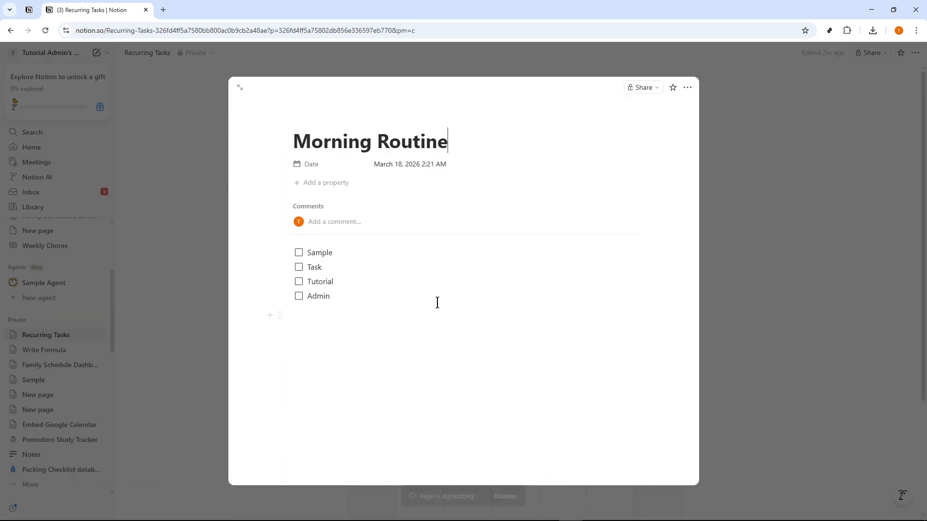
click(224, 268)
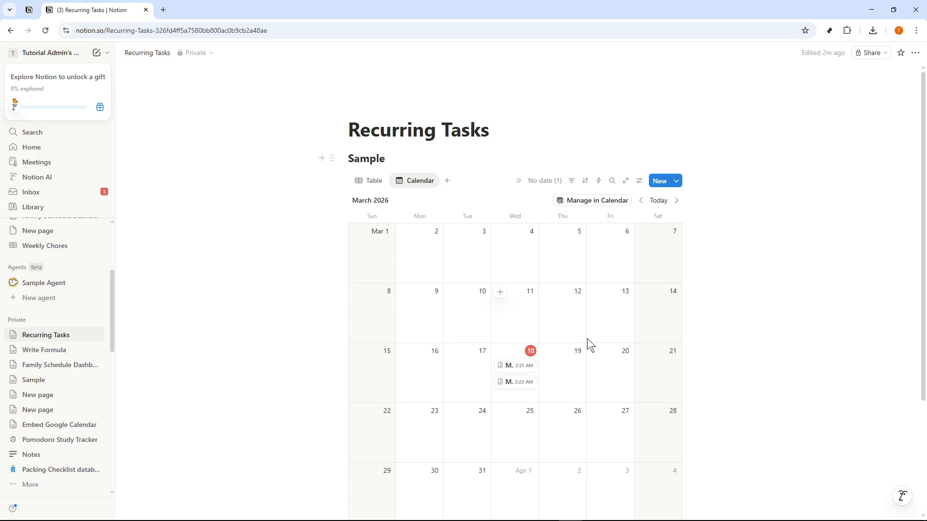
scroll(628, 338, down, 2)
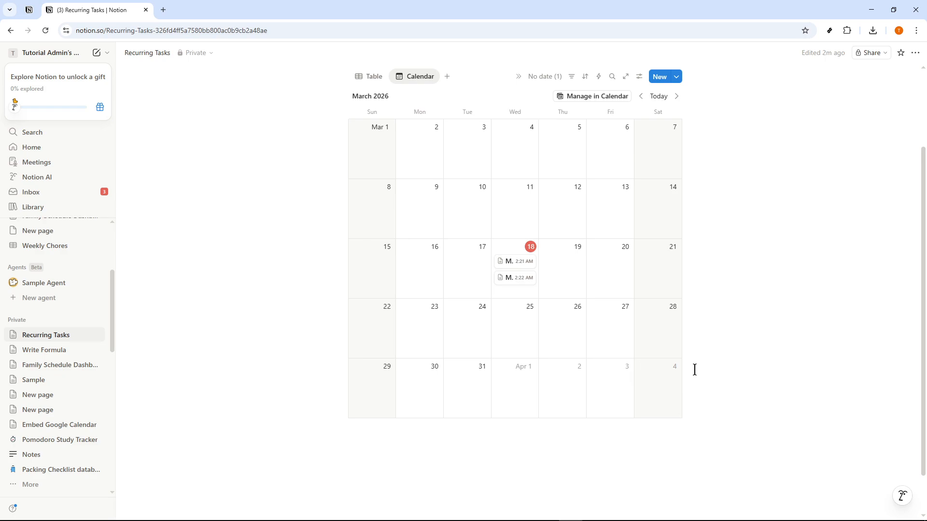
scroll(690, 358, up, 2)
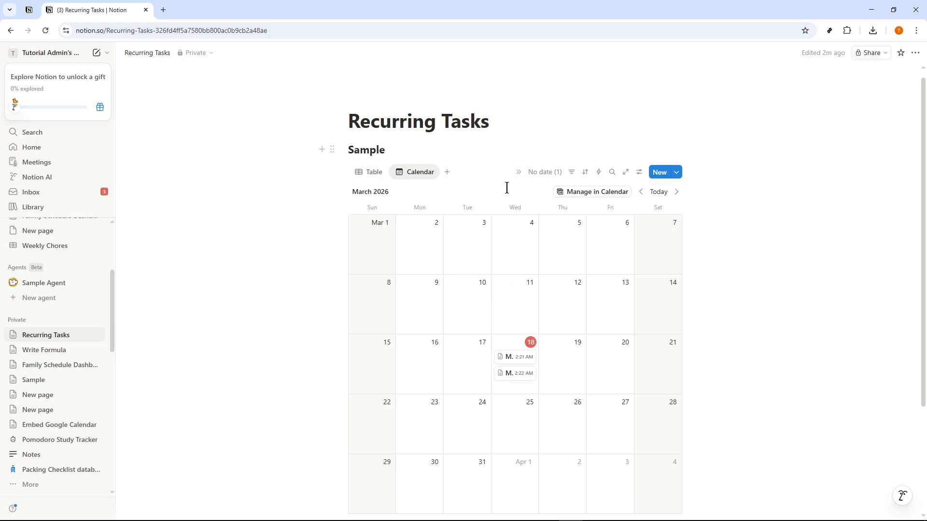
Return to the Table view and add one more entry from the Morning Routine template, closing its page preview
click(373, 174)
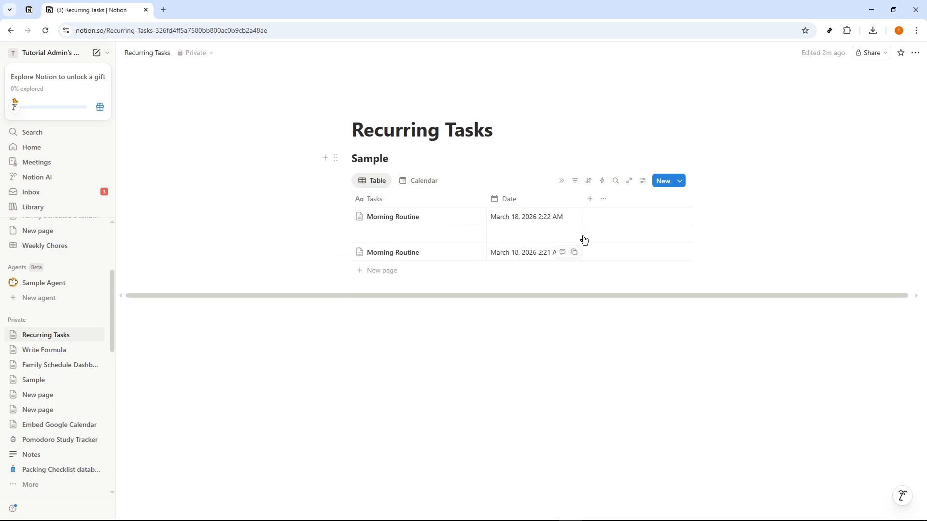
click(680, 181)
click(459, 234)
click(434, 236)
click(679, 181)
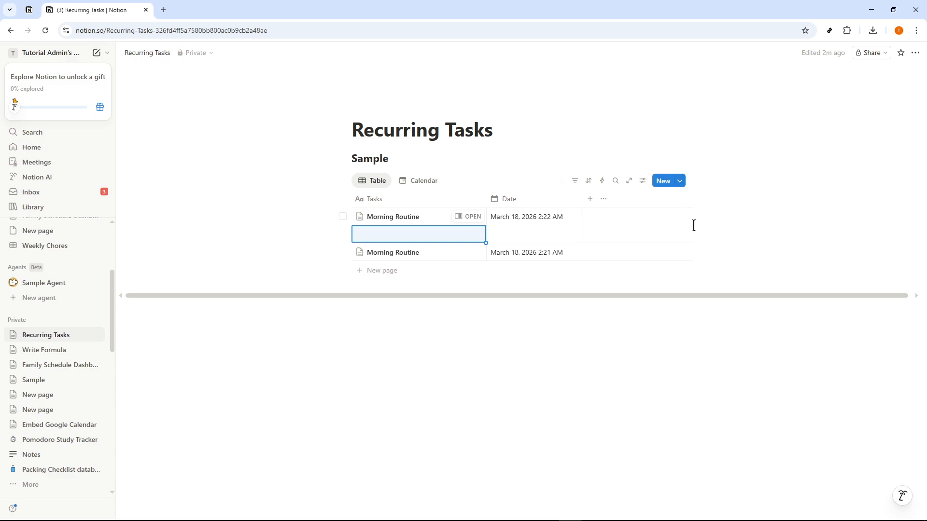
click(688, 180)
click(680, 181)
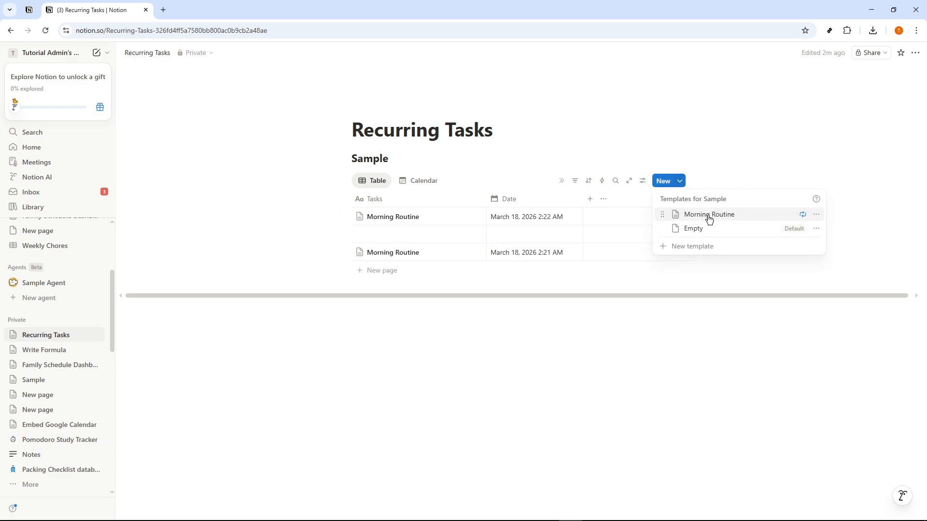
click(705, 213)
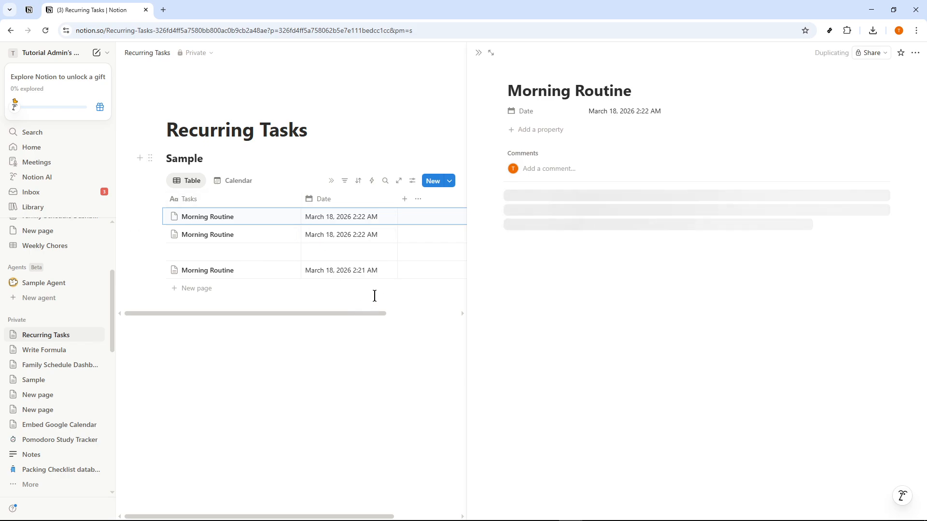
click(379, 306)
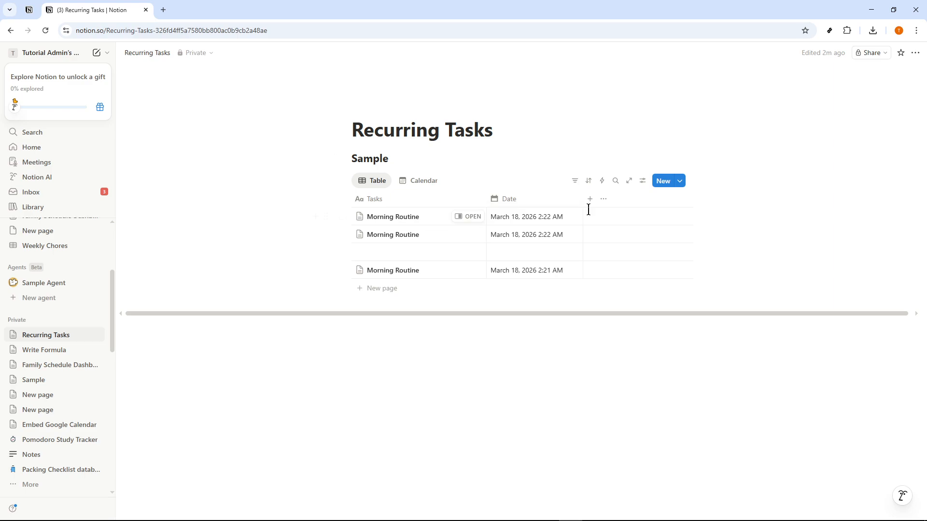
Check the Morning Routine entries on March 18 in the Calendar view, then return to the Table view
click(420, 187)
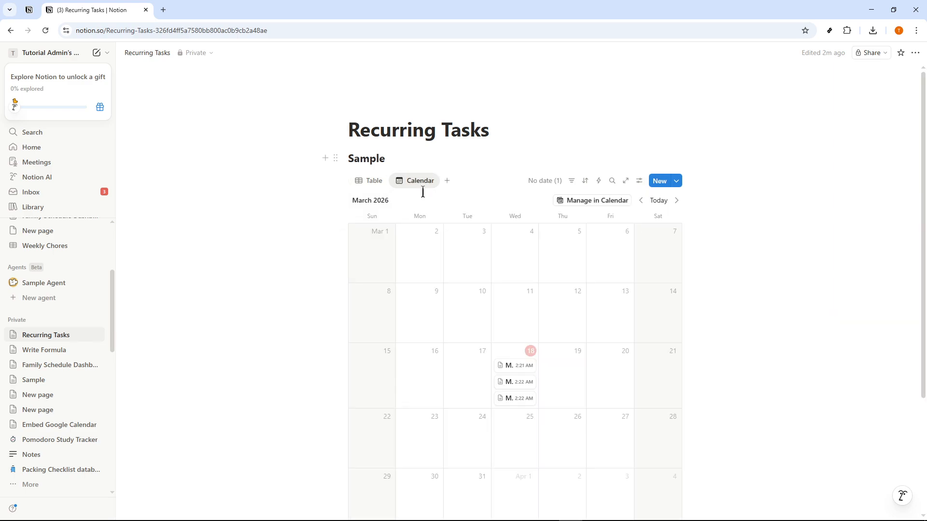
scroll(511, 364, down, 1)
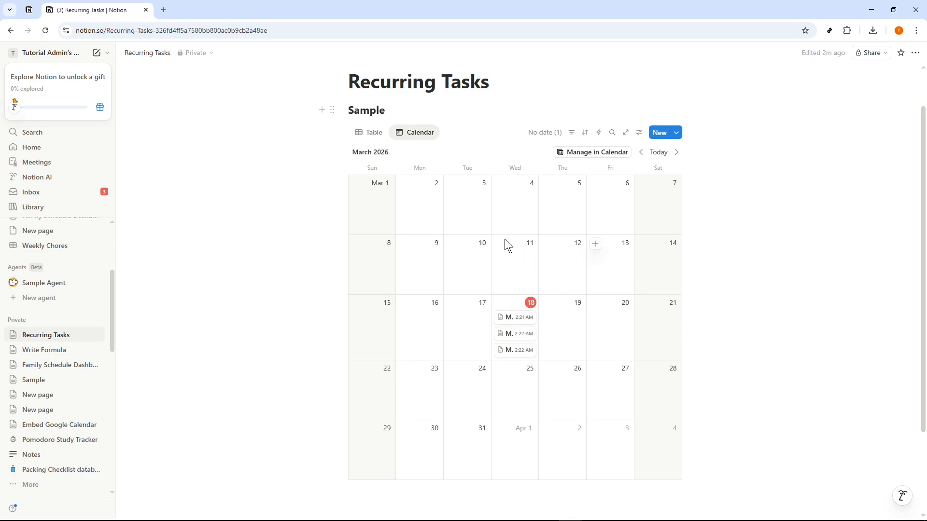
click(370, 136)
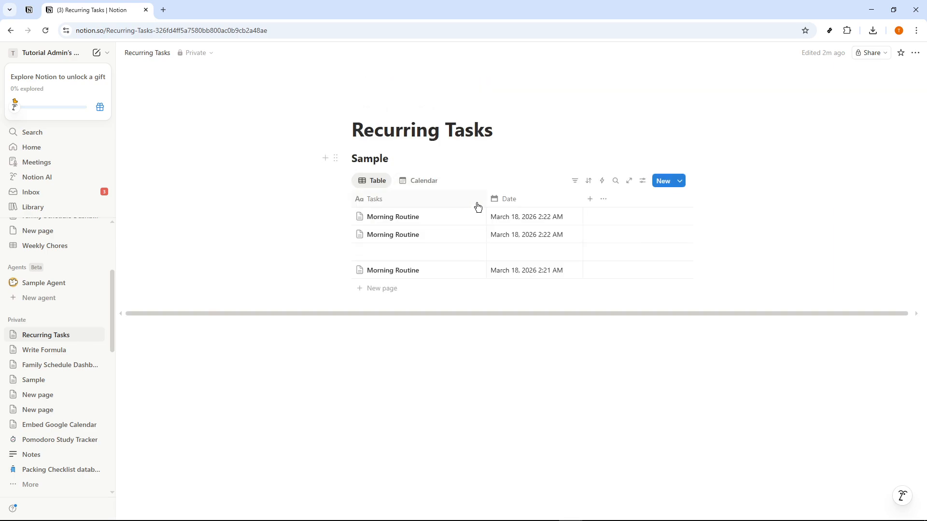
Open the first Morning Routine entry of the Sample table in side peek to view its checklist
click(428, 221)
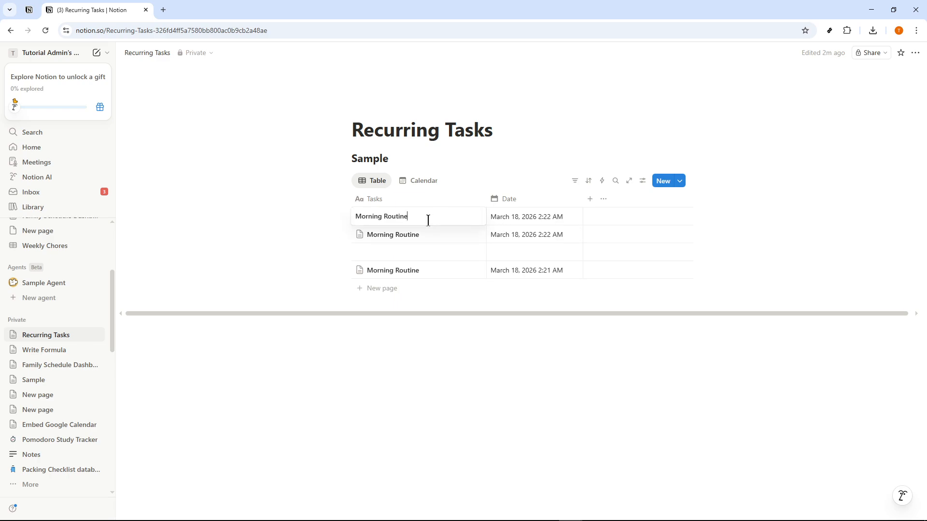
click(335, 242)
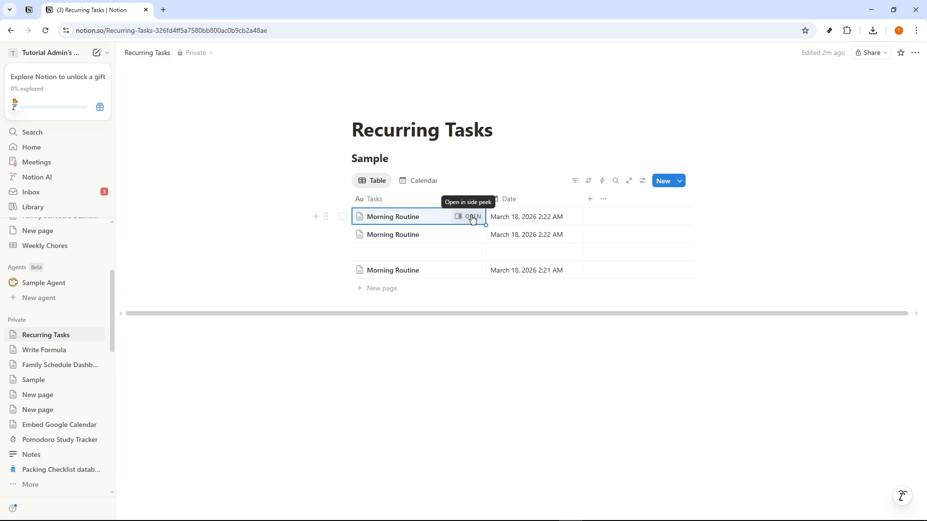
click(471, 216)
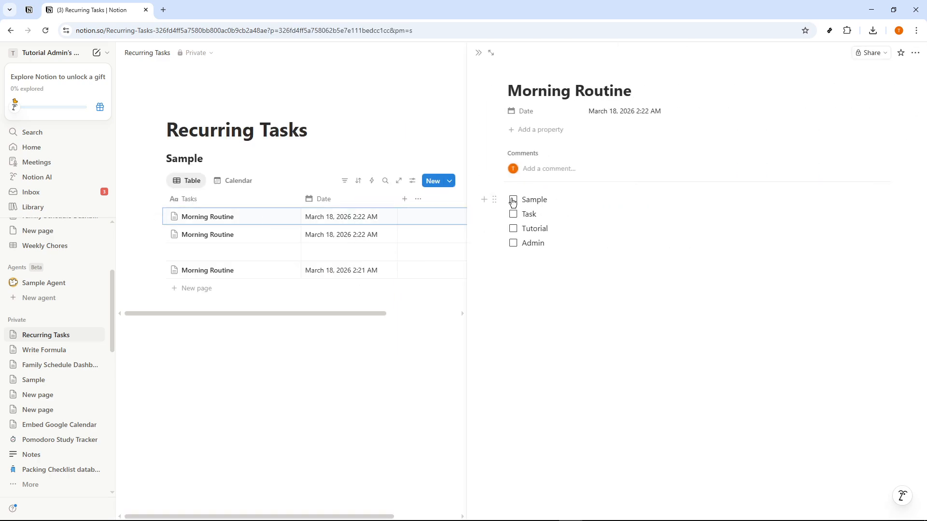